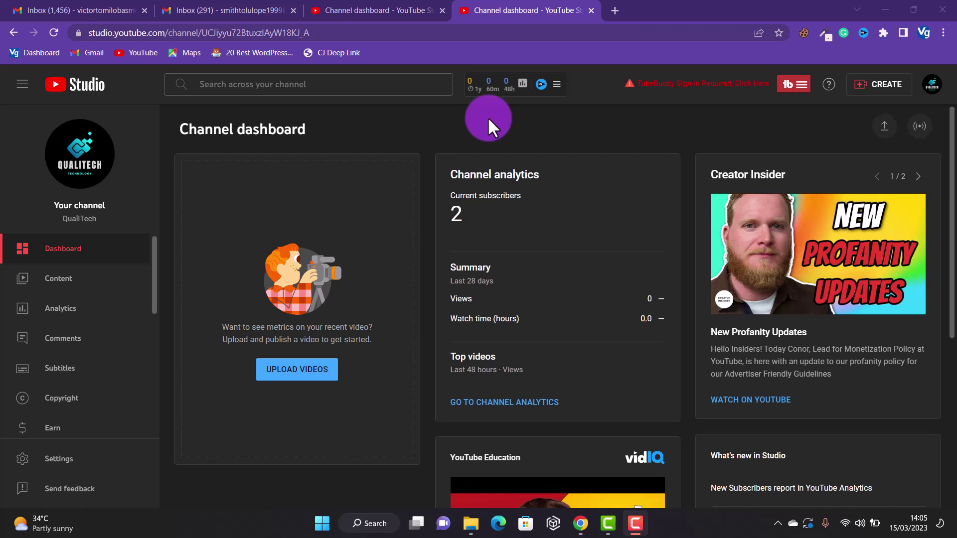
- View QualiTech's Channel > Permissions settings, which list a single Owner
click(57, 460)
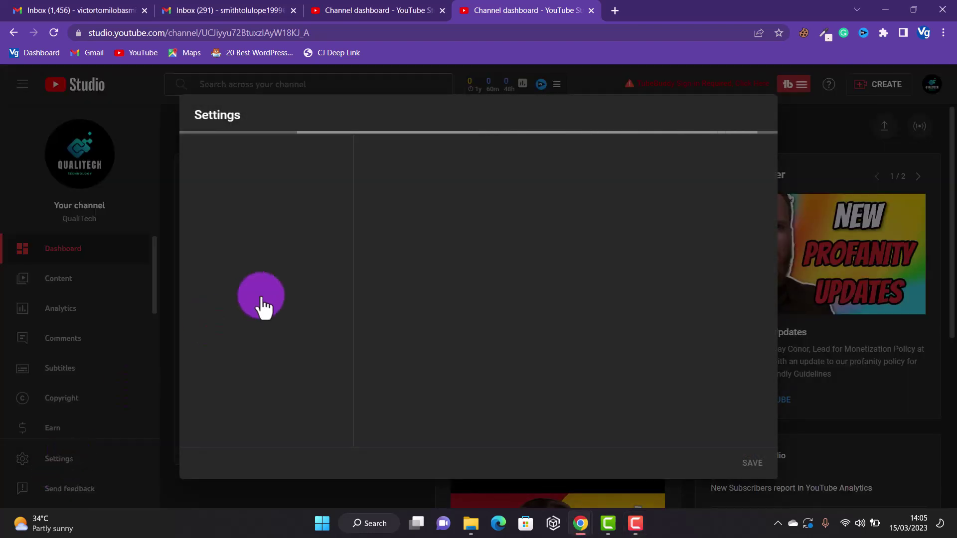
click(236, 194)
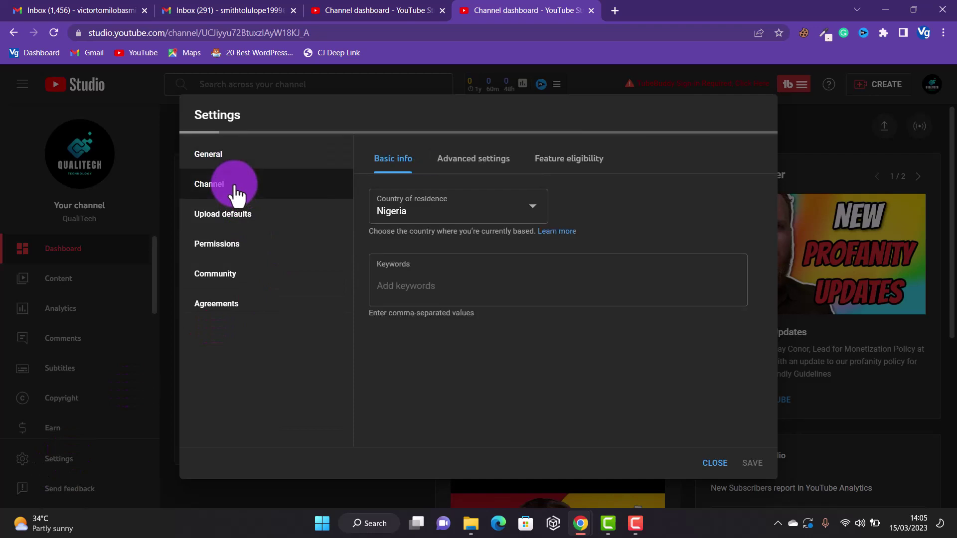
click(244, 258)
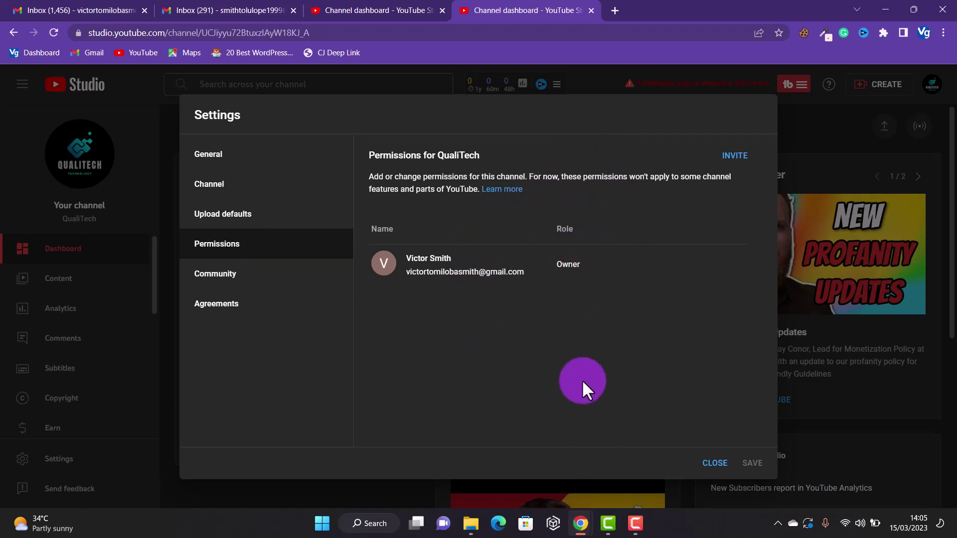
- Glance at the other channel's browser window, then return to the QualiTech dashboard
mouse_move(578, 520)
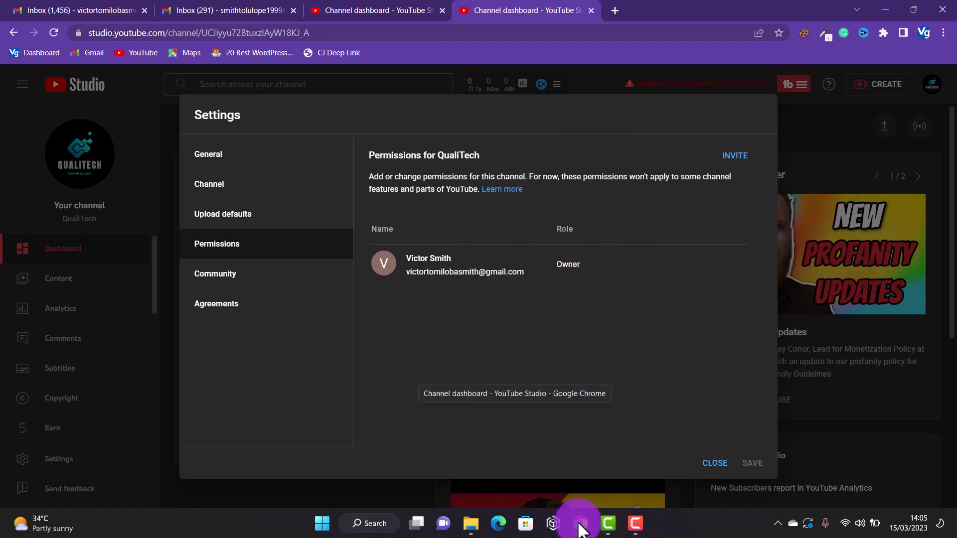
click(532, 456)
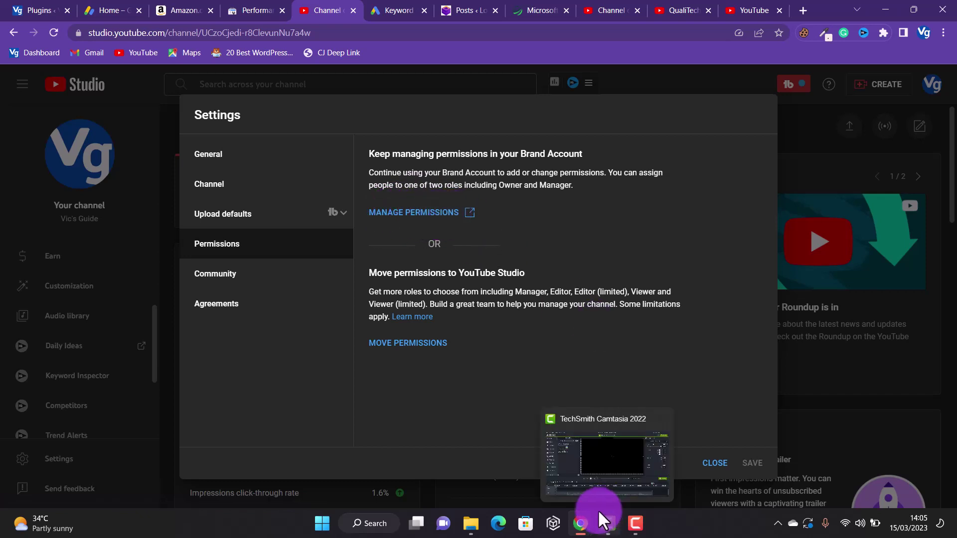
mouse_move(579, 522)
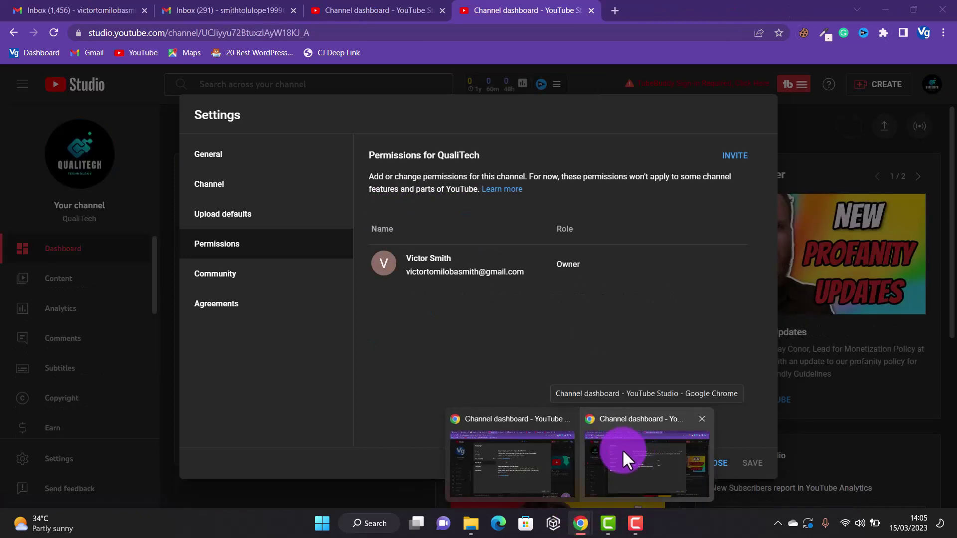
click(622, 449)
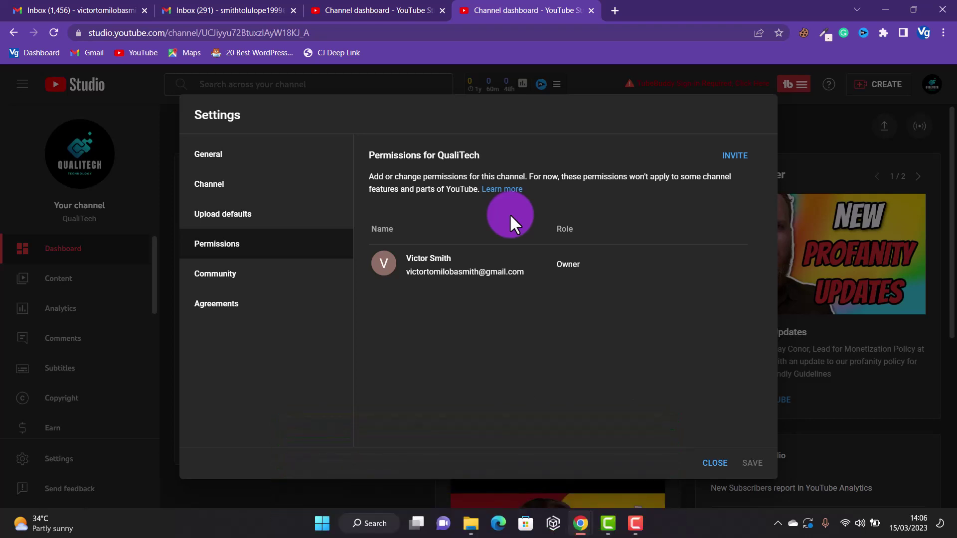
- Reopen Settings at Channel > Advanced settings and open Manage YouTube account in a new tab
key(Escape)
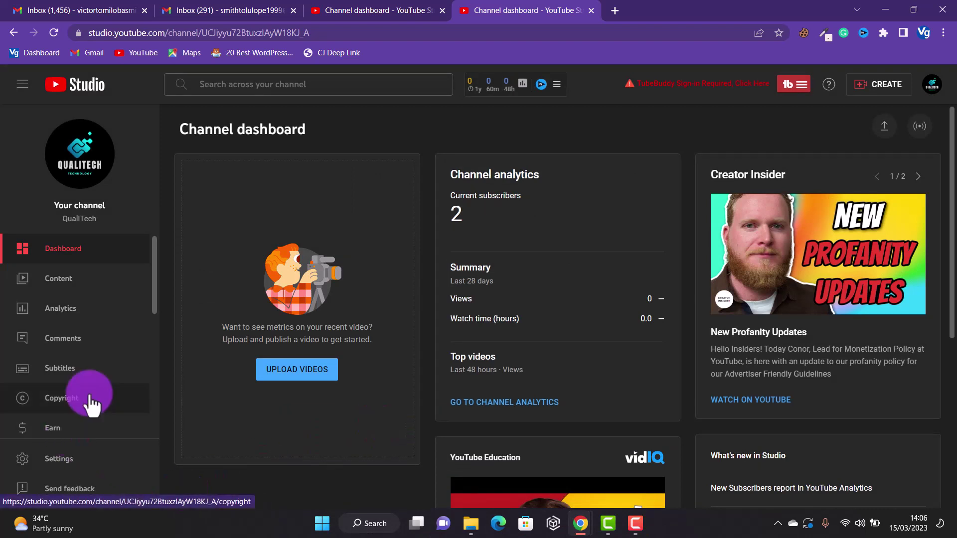
click(78, 451)
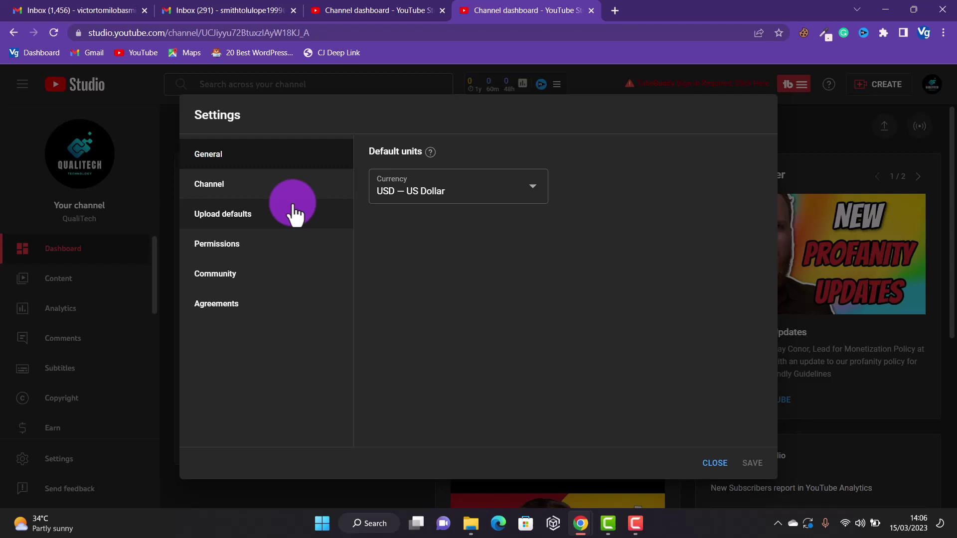
click(264, 195)
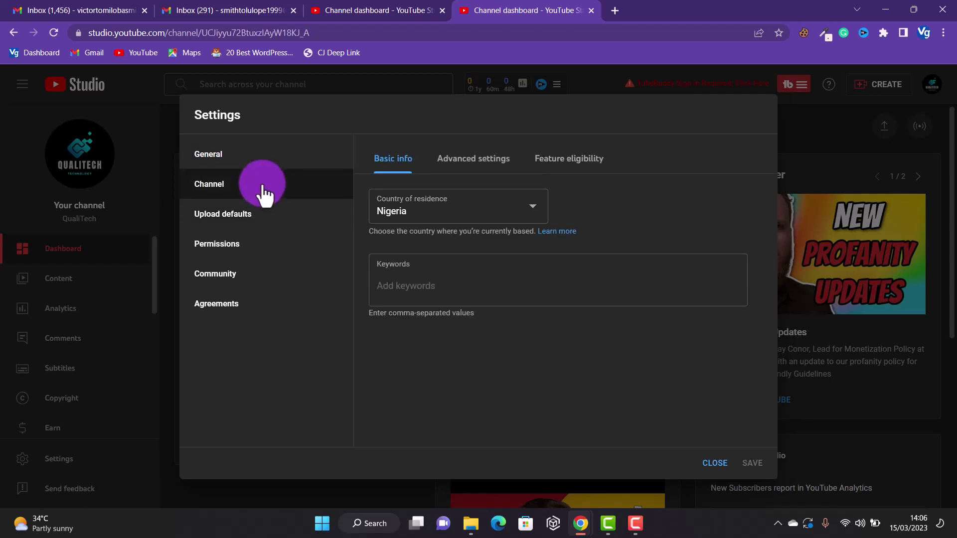
click(478, 167)
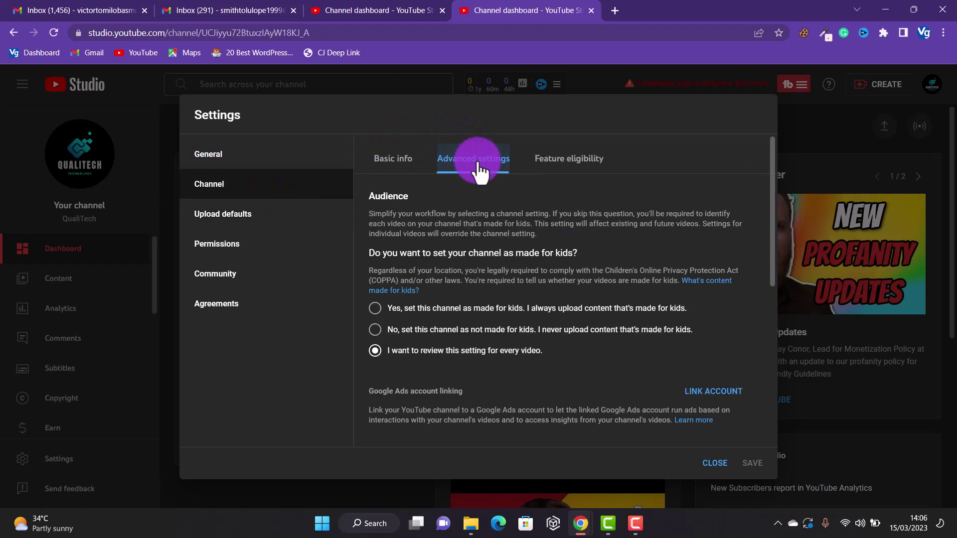
drag(772, 222, 769, 464)
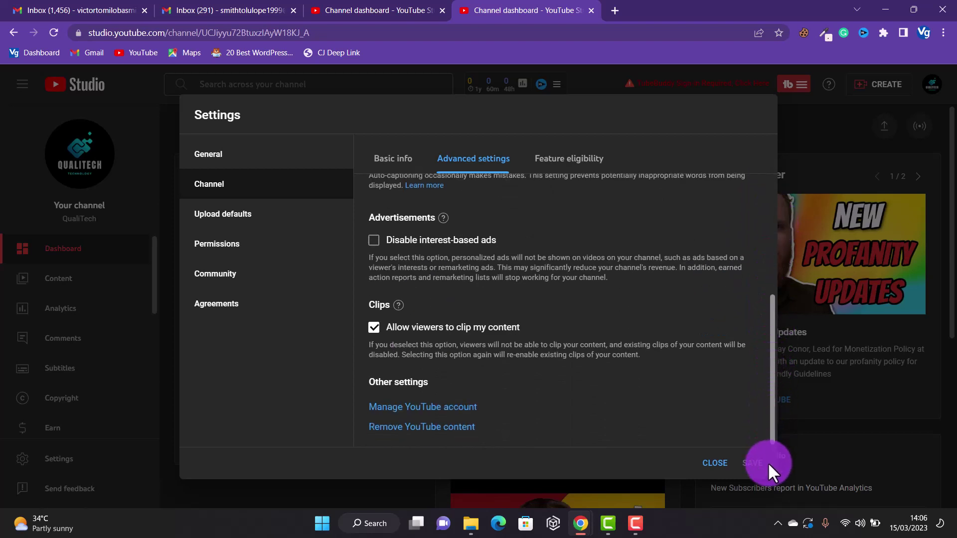
click(437, 406)
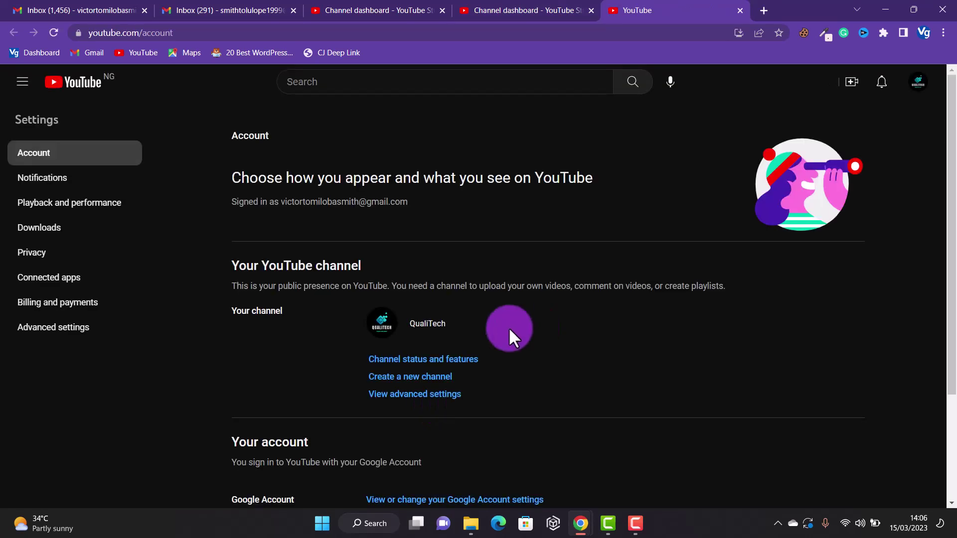
- Create a brand channel named 'New Channel', acknowledging that a new Google Account is created
click(403, 387)
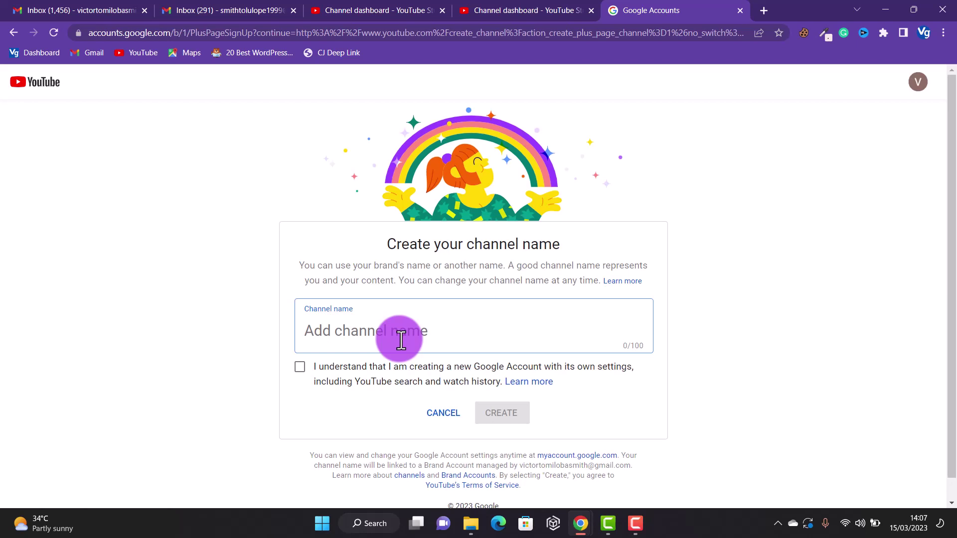
text(Te)
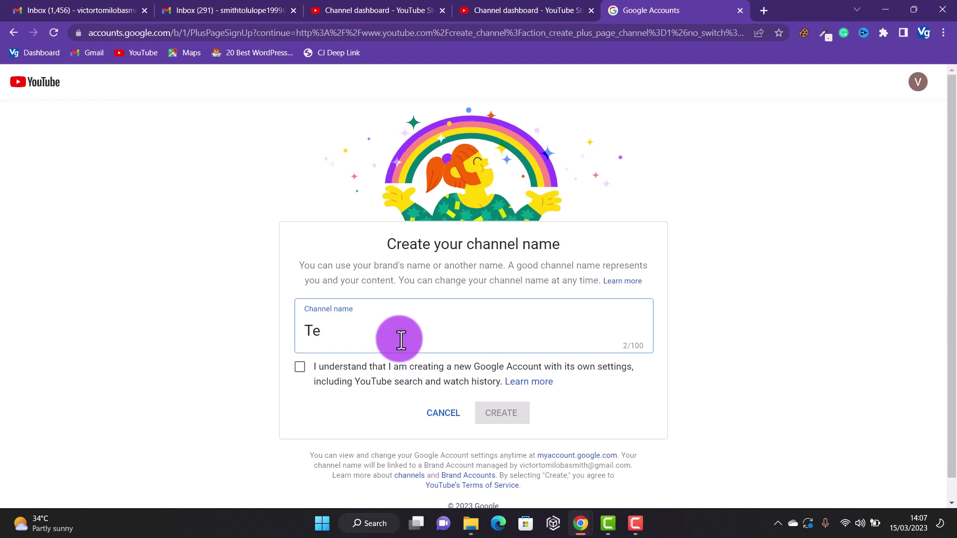
key(BackSpace)
key(BackSpace)
text(=Ne)
key(BackSpace)
key(BackSpace)
key(BackSpace)
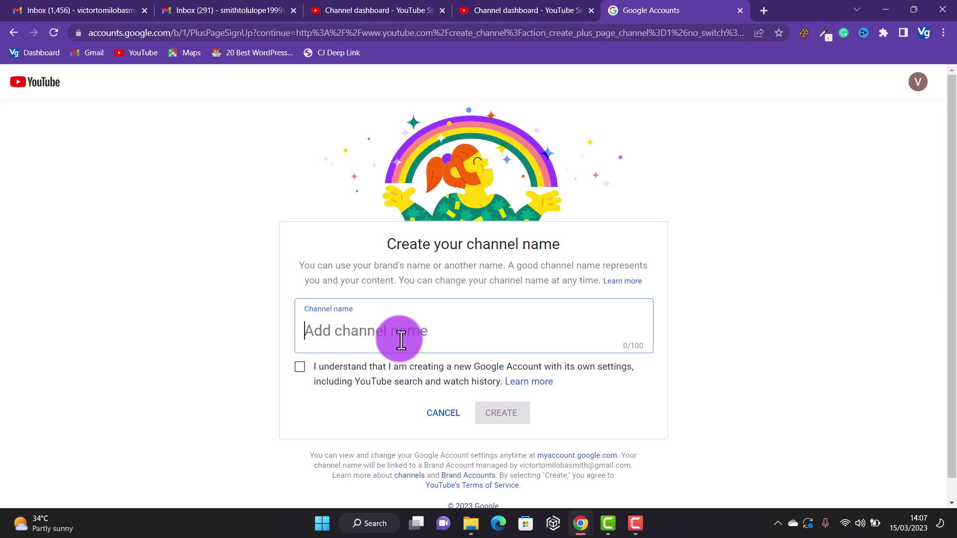
text(New Channel)
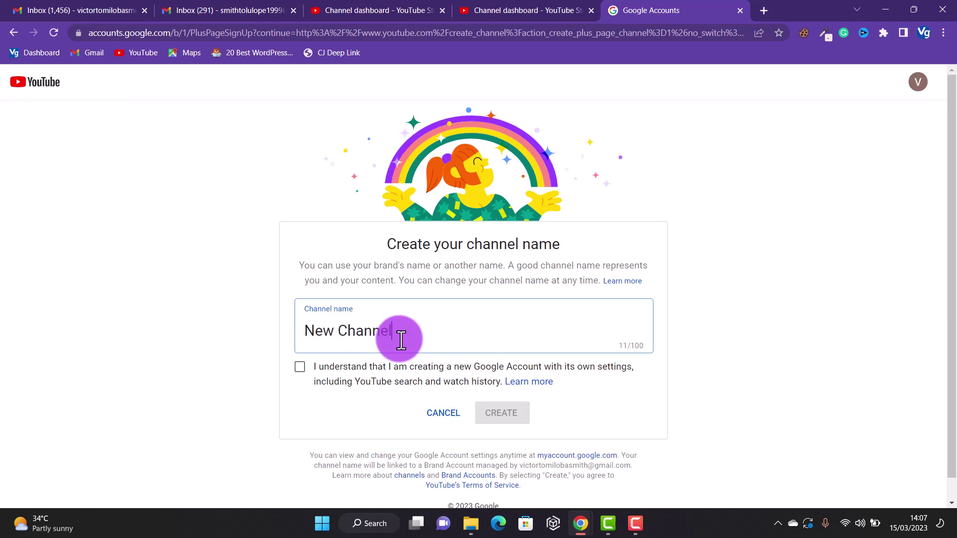
click(300, 367)
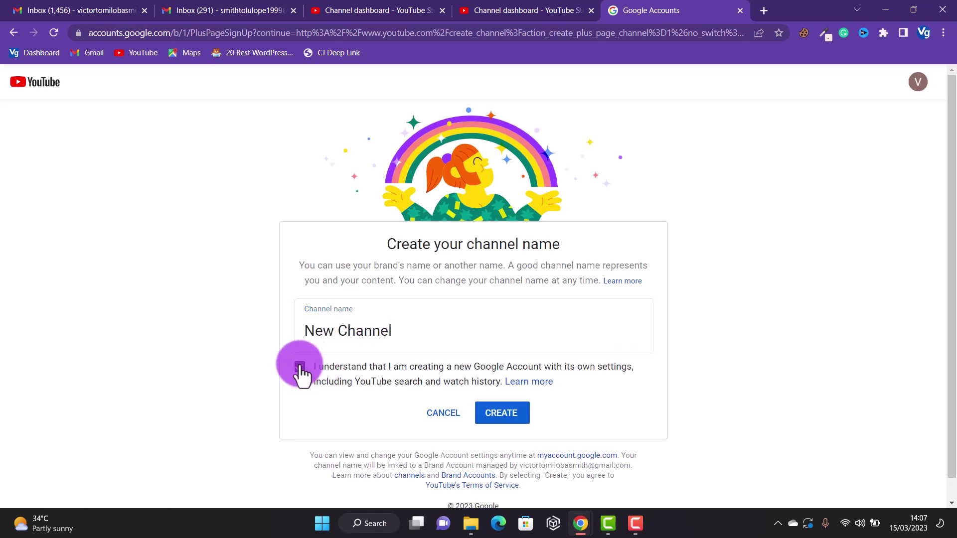
click(503, 419)
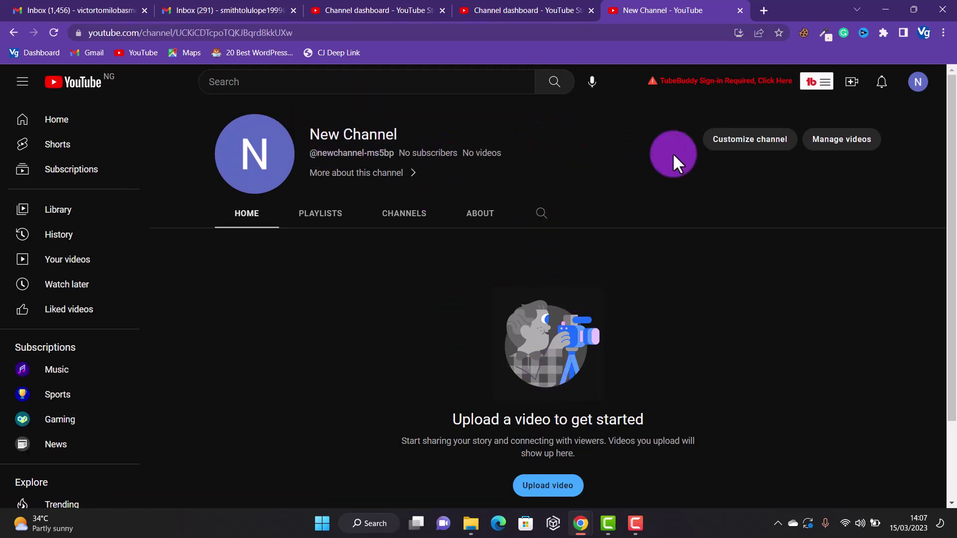
- Switch the account back to QualiTech and open its YouTube Studio dashboard
click(920, 90)
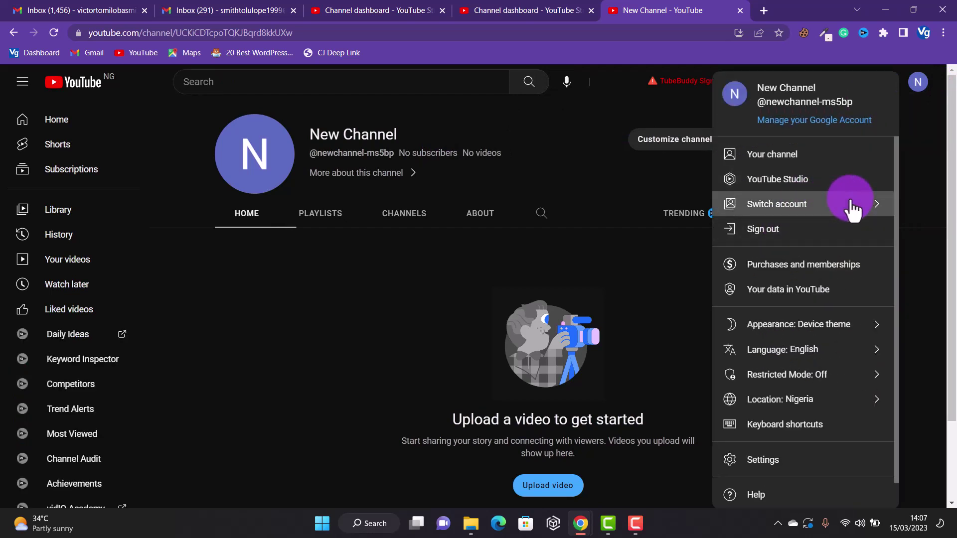
click(854, 209)
click(799, 171)
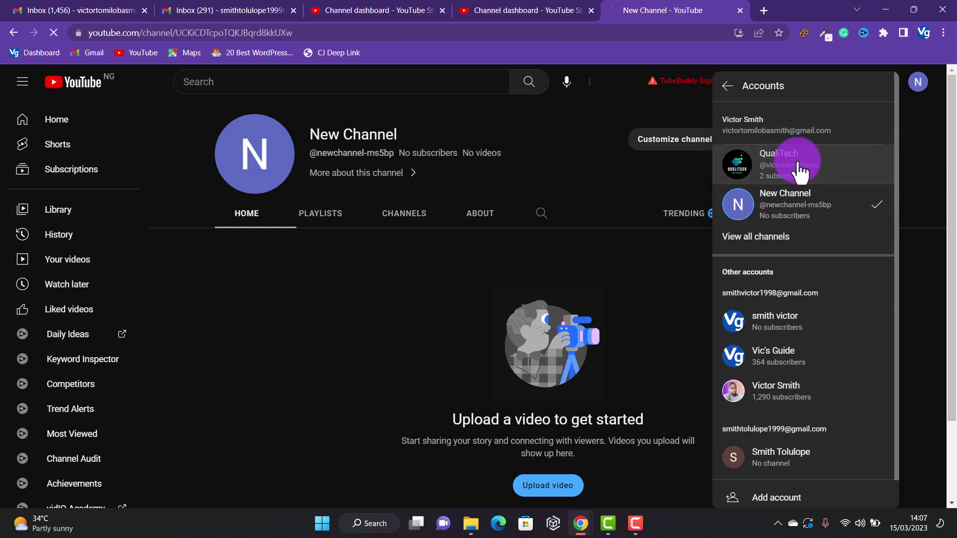
click(916, 86)
click(918, 89)
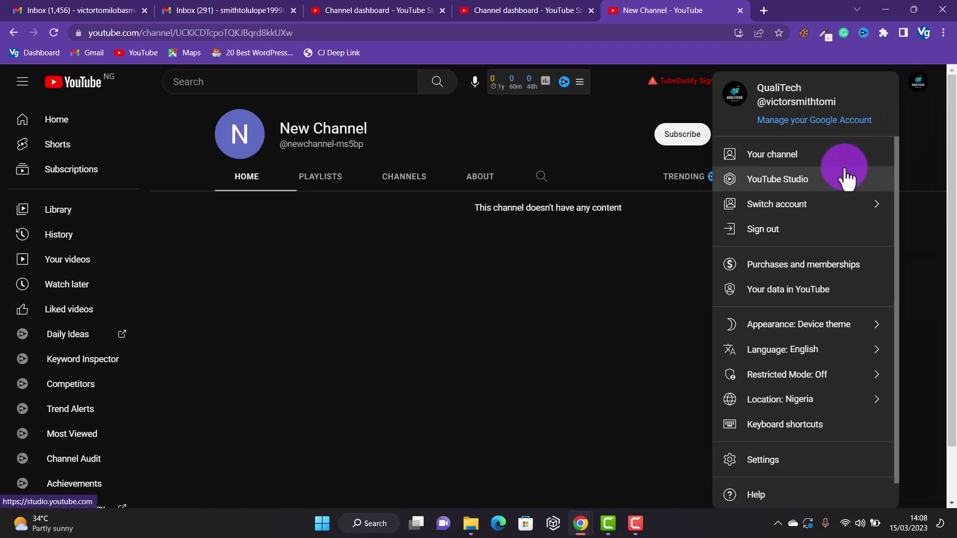
click(807, 190)
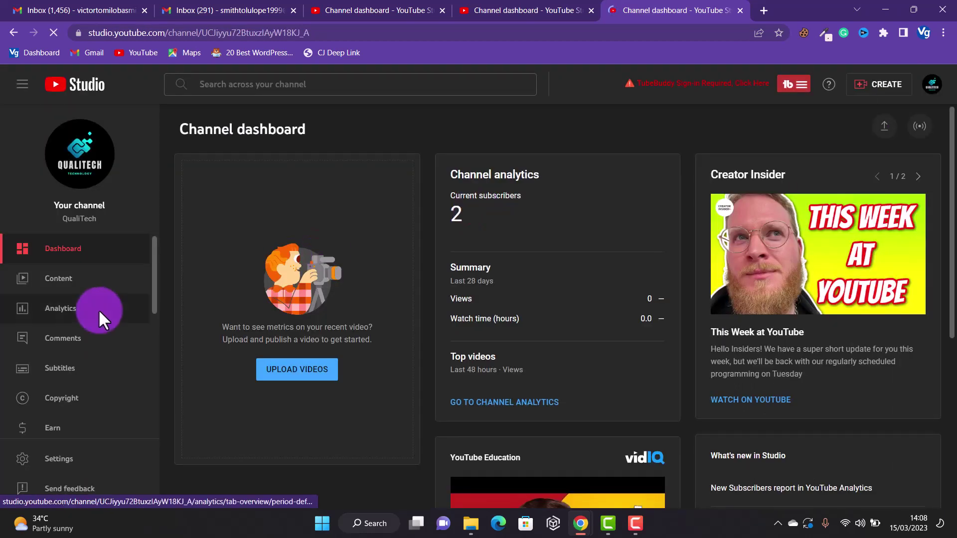
- Go to Settings' Channel > Advanced settings and open the YouTube account page
click(59, 462)
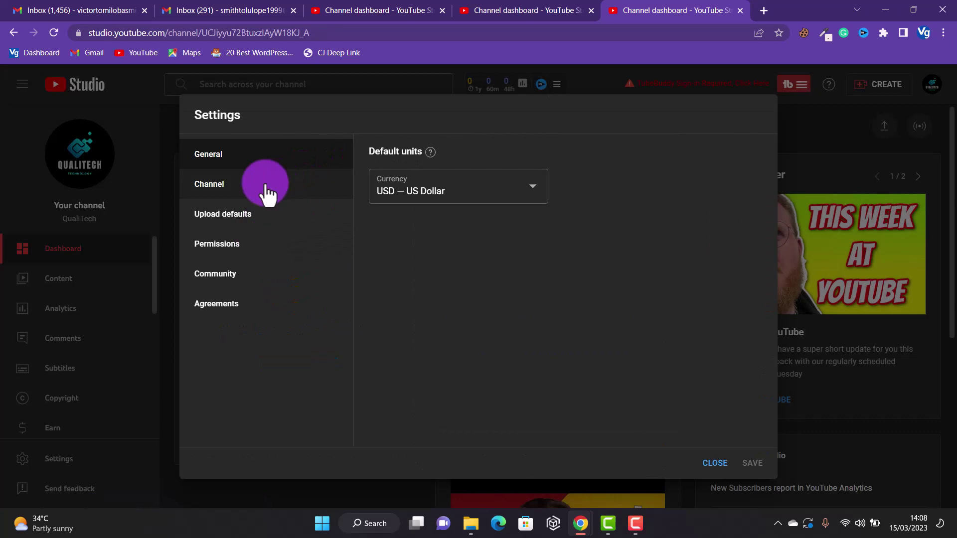
click(266, 192)
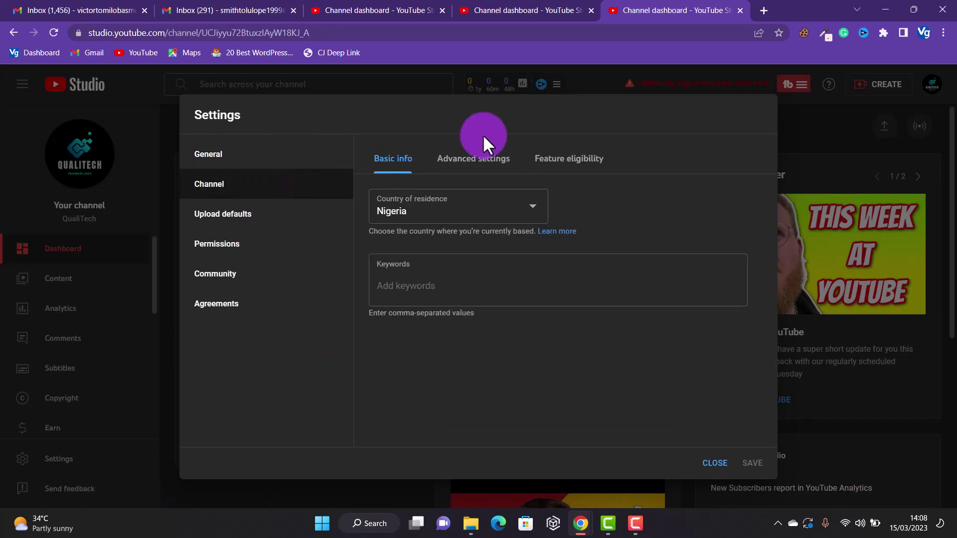
click(488, 162)
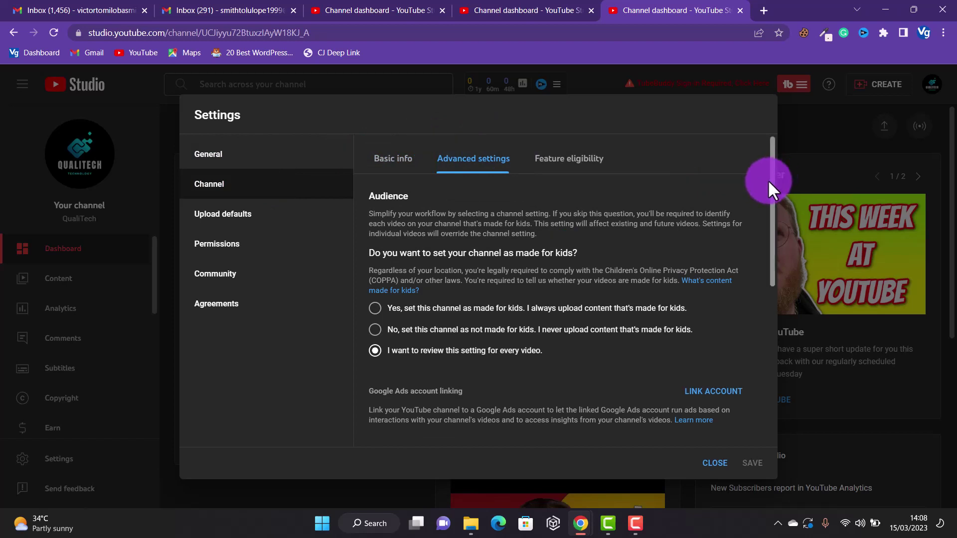
drag(770, 180, 771, 380)
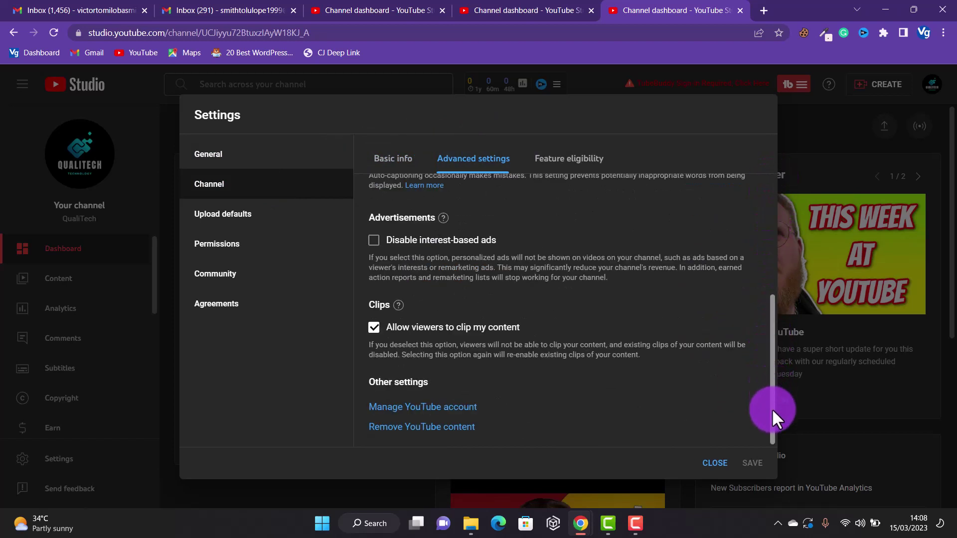
click(455, 408)
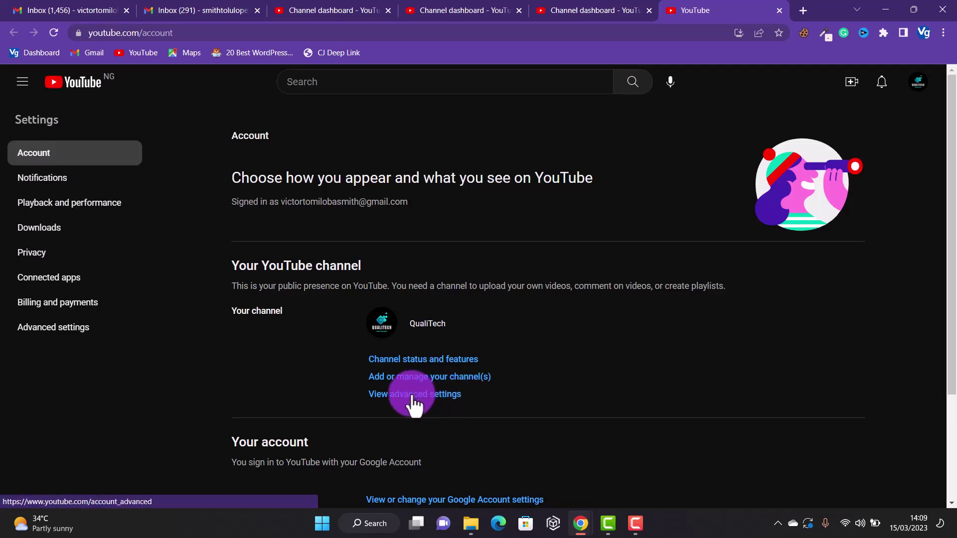
- From the account's advanced settings, start moving QualiTech to a brand account
click(410, 396)
scroll(950, 321, down, 1)
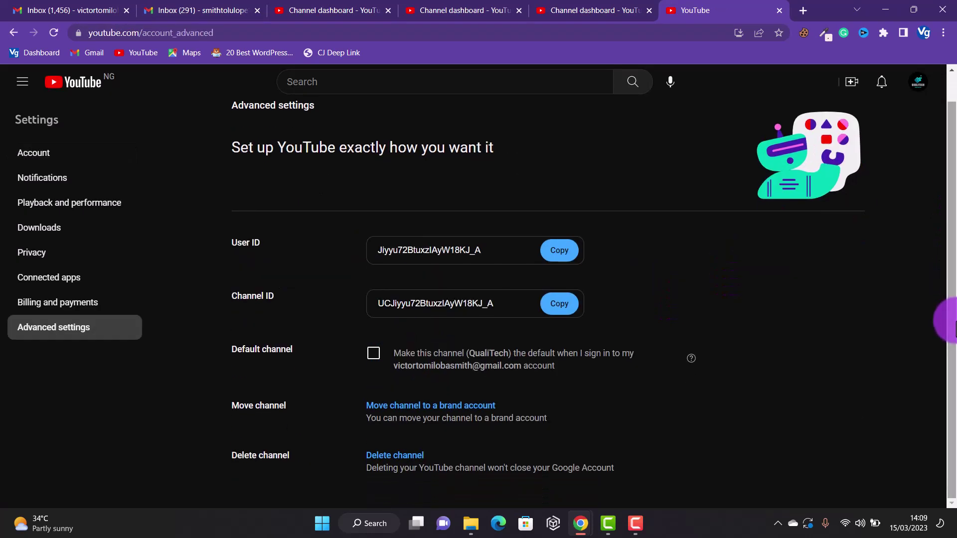
click(433, 419)
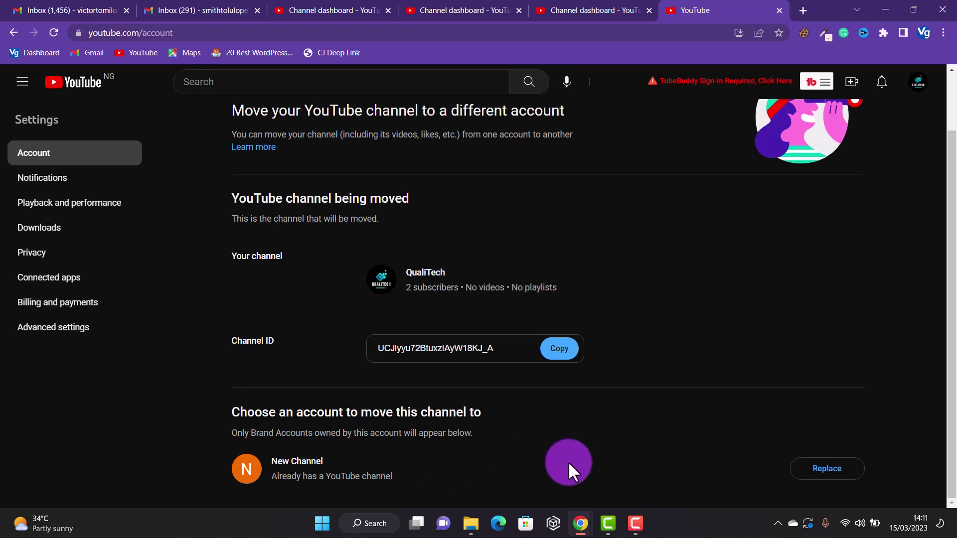
- Replace New Channel's existing channel, confirm its deletion, and move QualiTech into that brand account
click(826, 469)
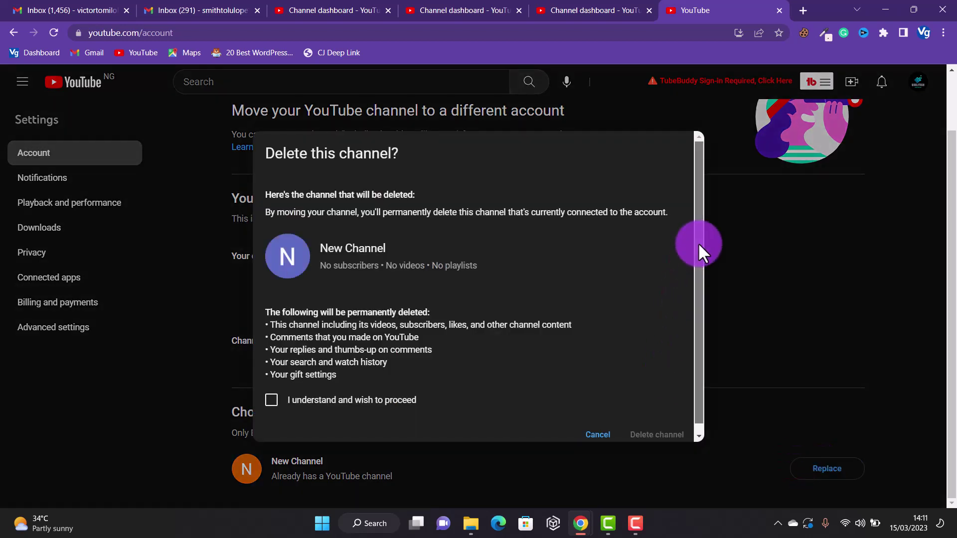
drag(698, 242, 698, 292)
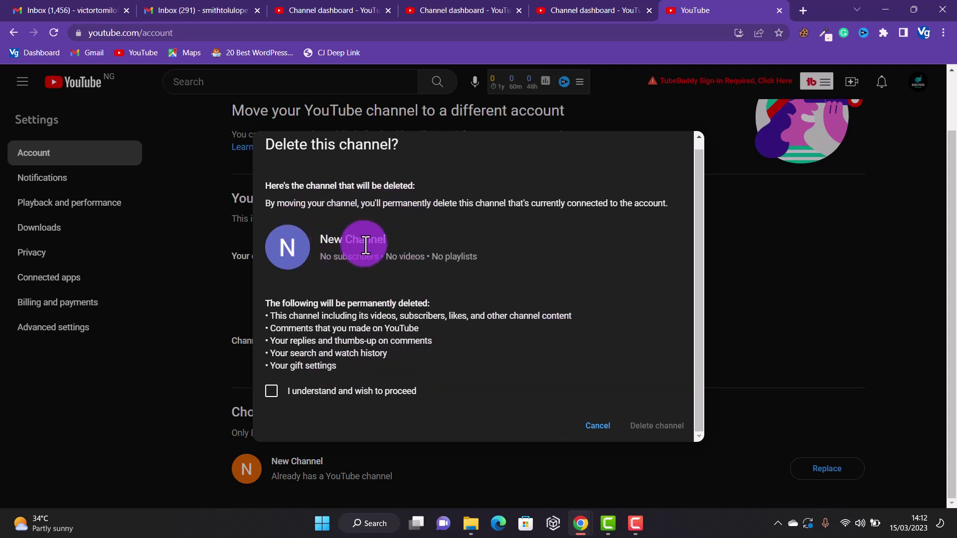
click(272, 392)
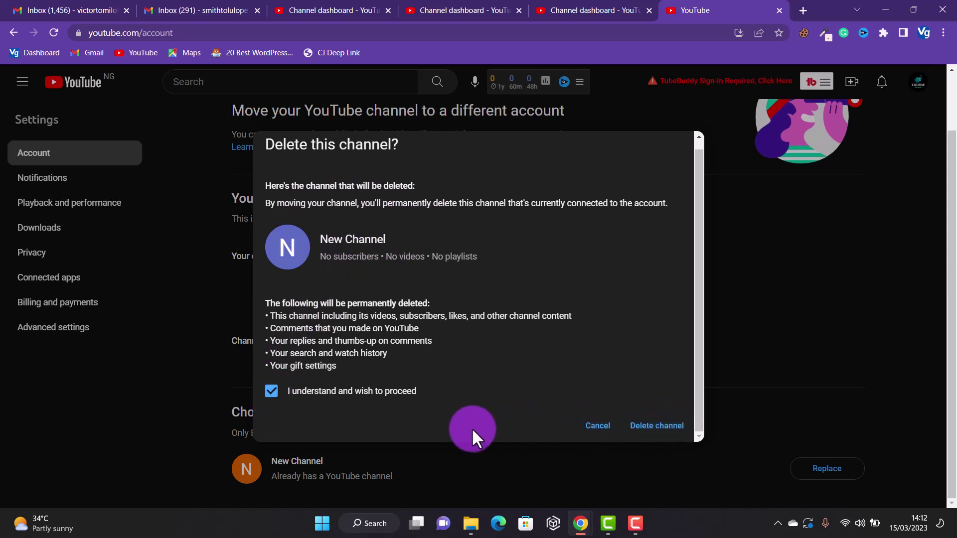
click(681, 437)
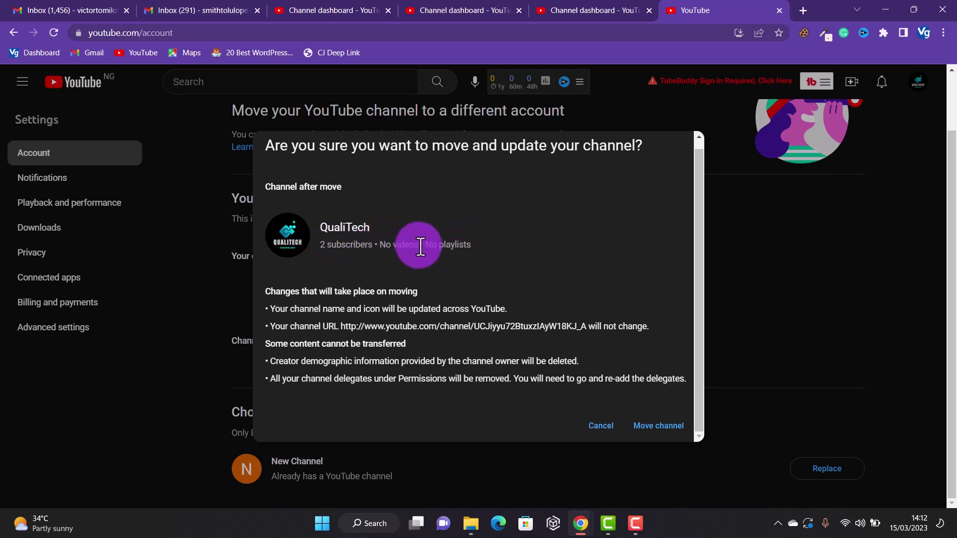
click(657, 426)
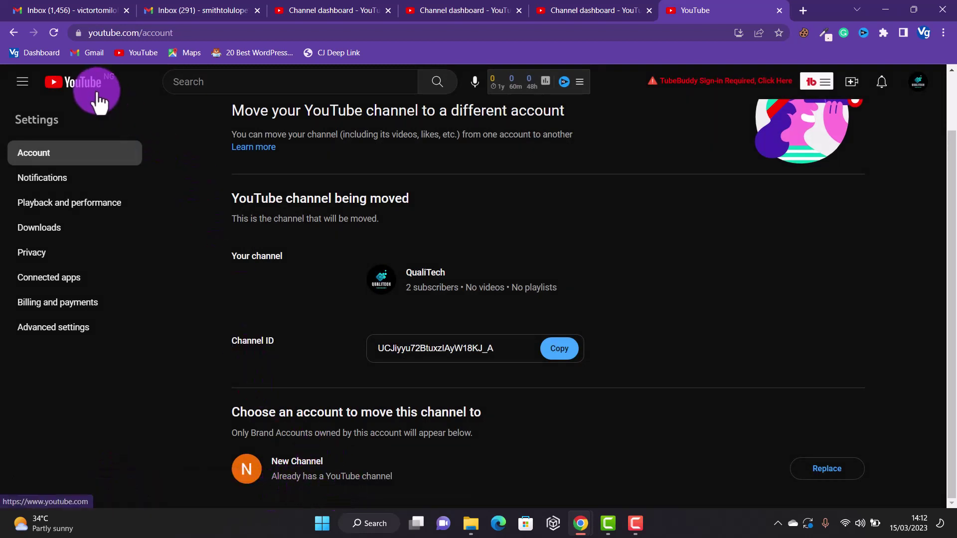
- Create a personal channel for the signed-in Google account
click(920, 85)
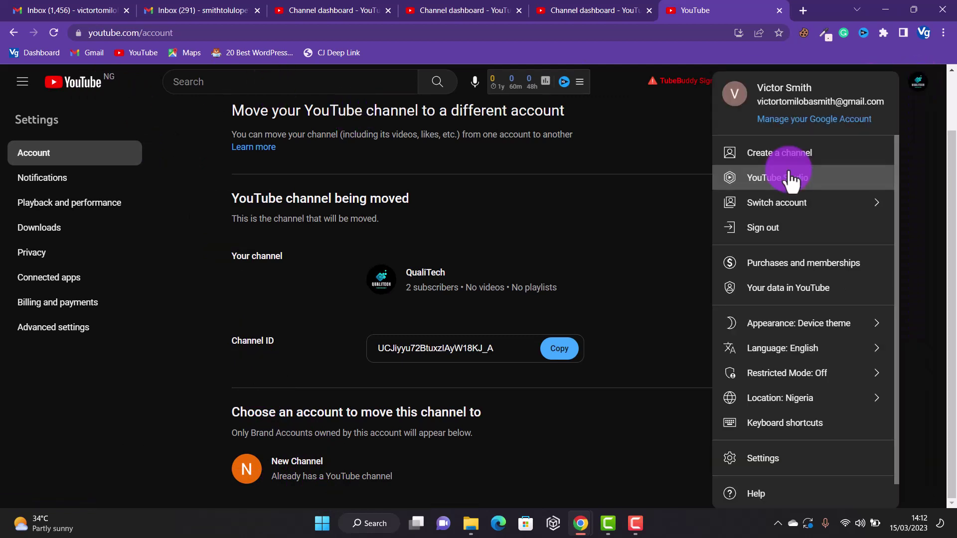
click(790, 180)
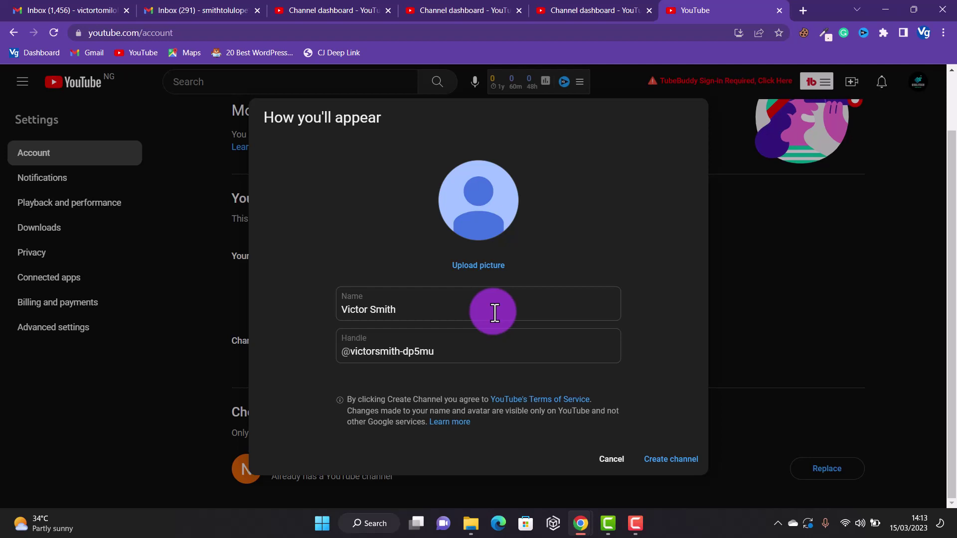
click(666, 468)
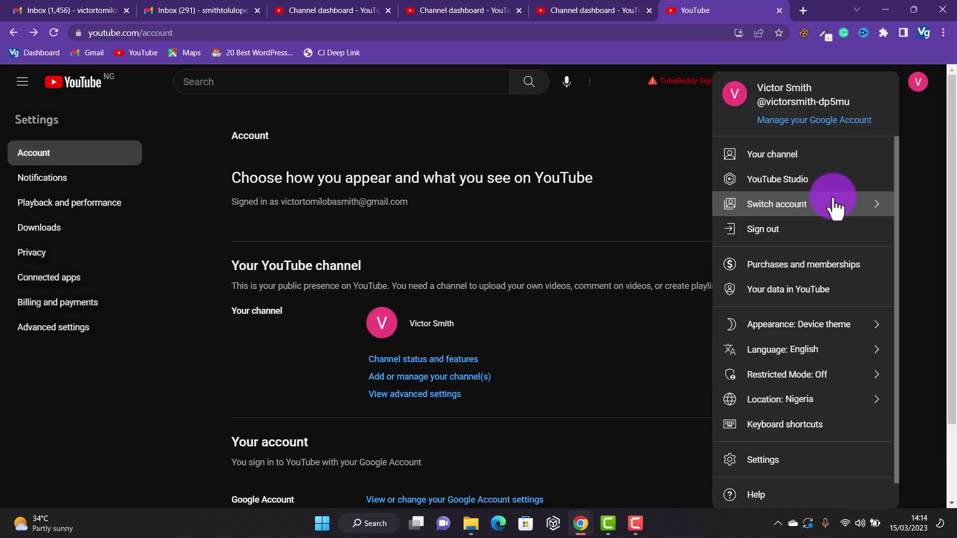
- Switch the account over to act as the QualiTech channel
click(832, 207)
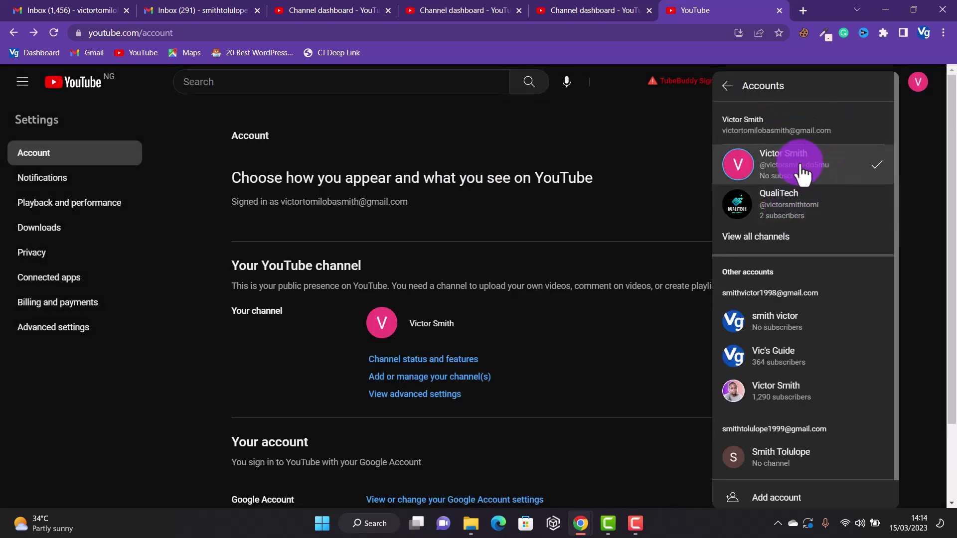
click(822, 209)
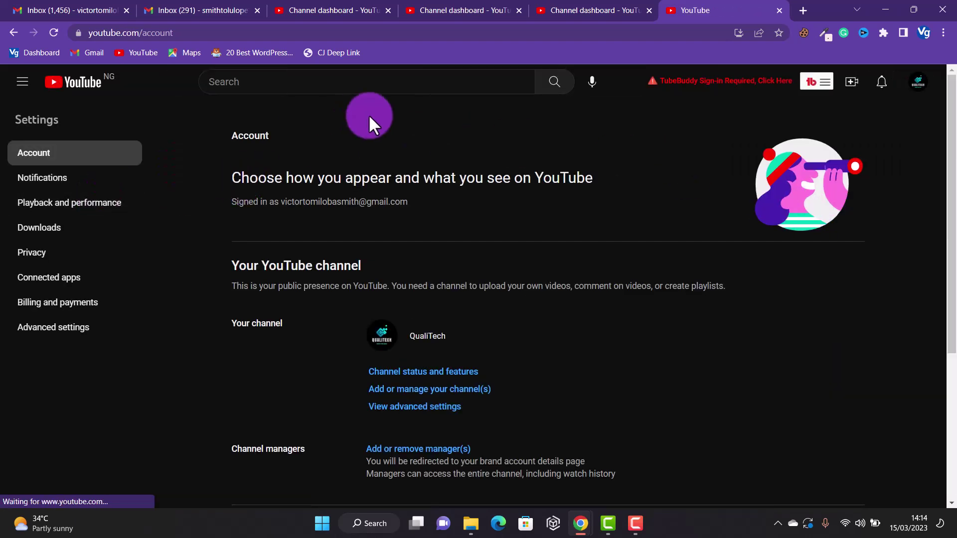
click(920, 85)
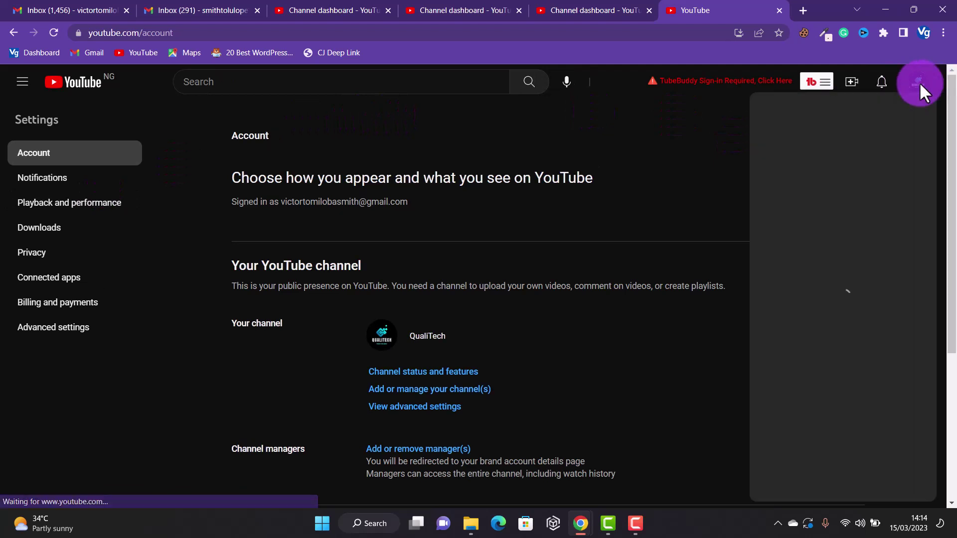
click(830, 190)
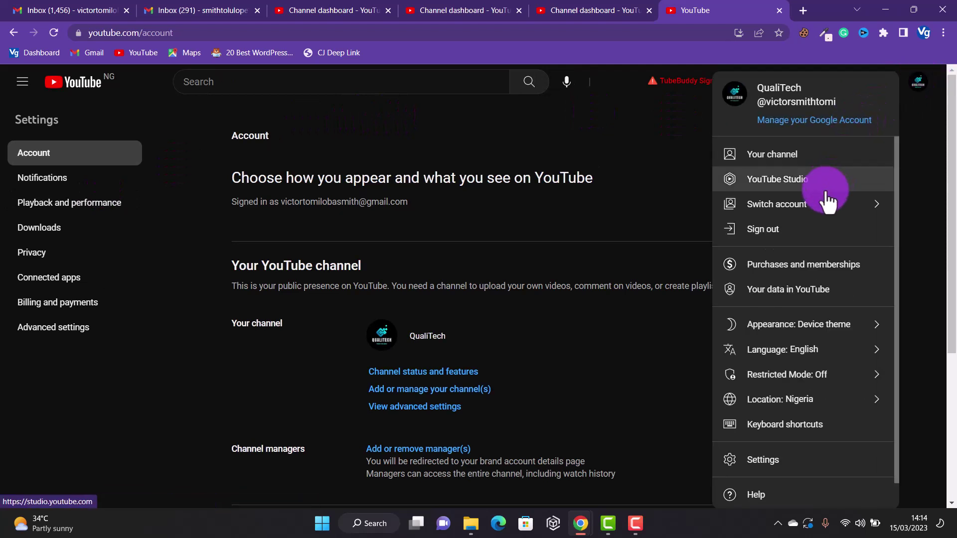
- Open YouTube Studio for QualiTech and dismiss the welcome dialog with CONTINUE
click(760, 92)
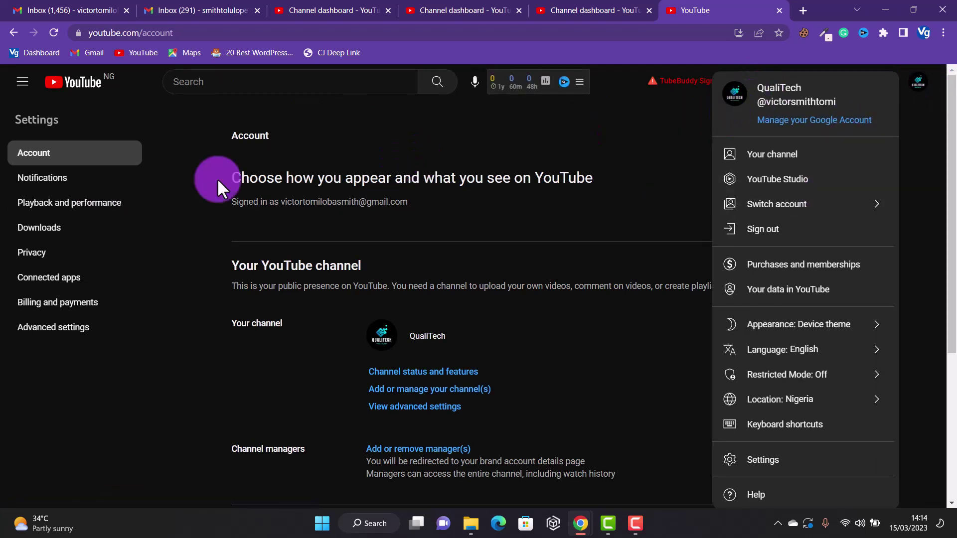
click(762, 189)
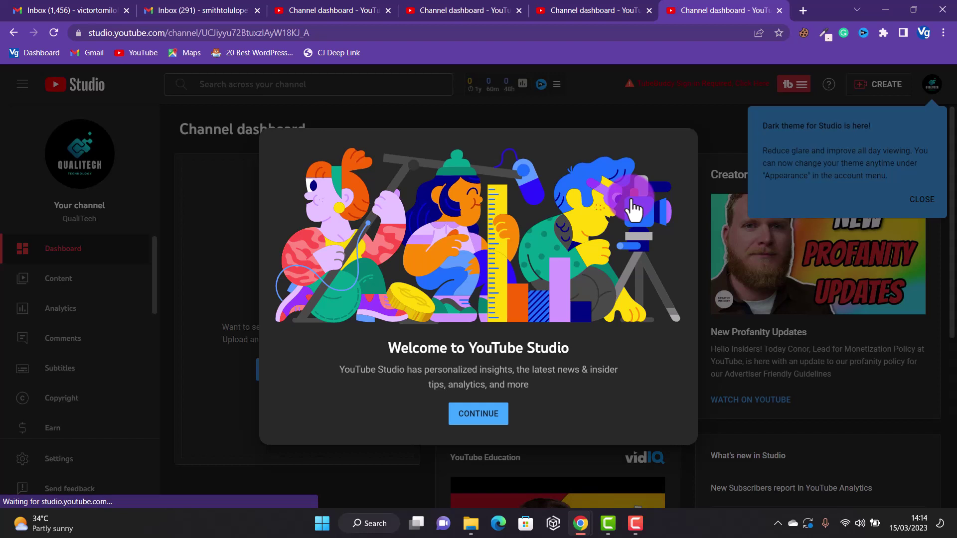
click(479, 413)
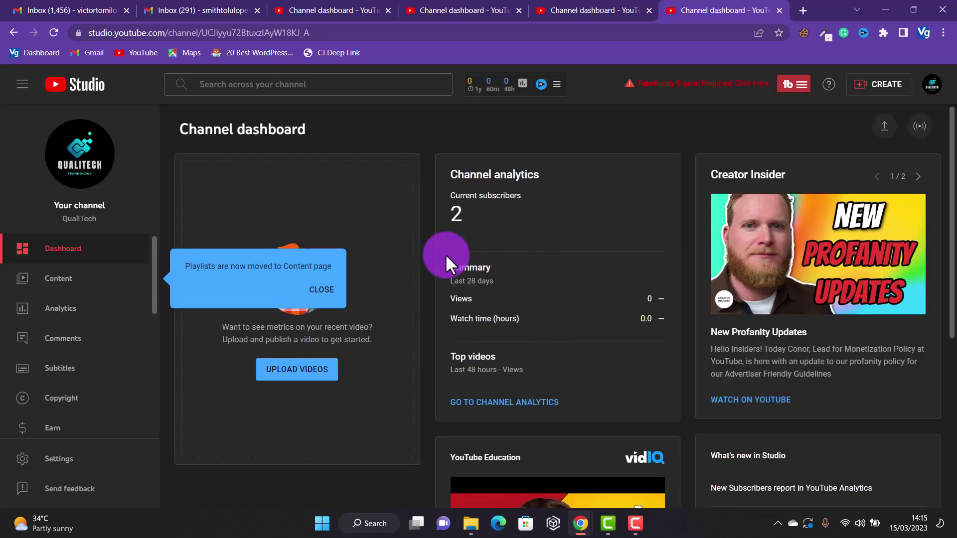
- Check the Permissions settings, then return there and launch Brand Account permission management
click(75, 461)
click(247, 247)
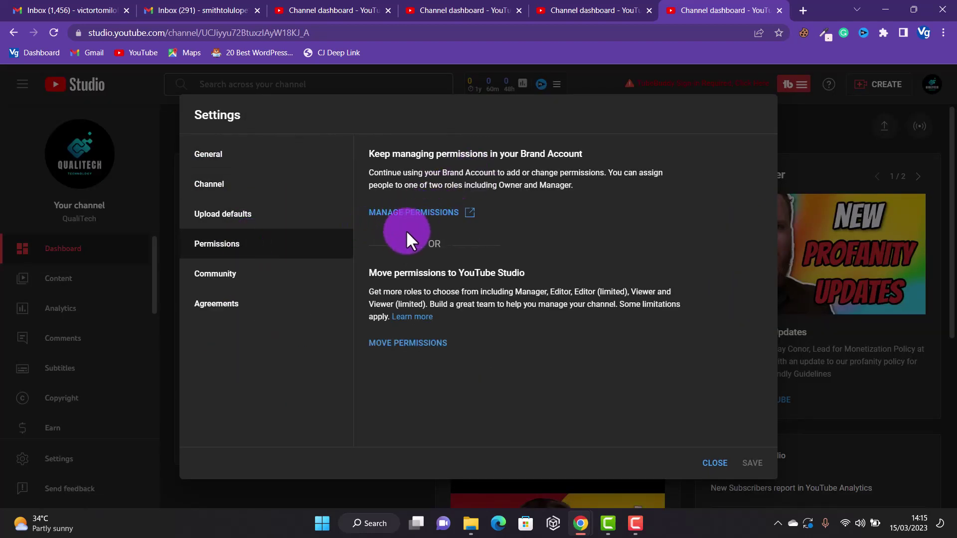
click(714, 463)
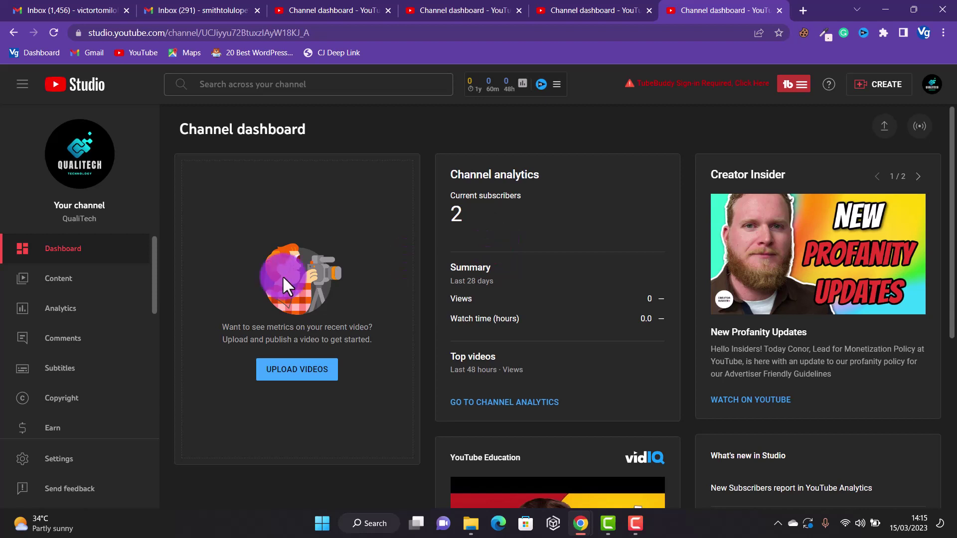
click(55, 458)
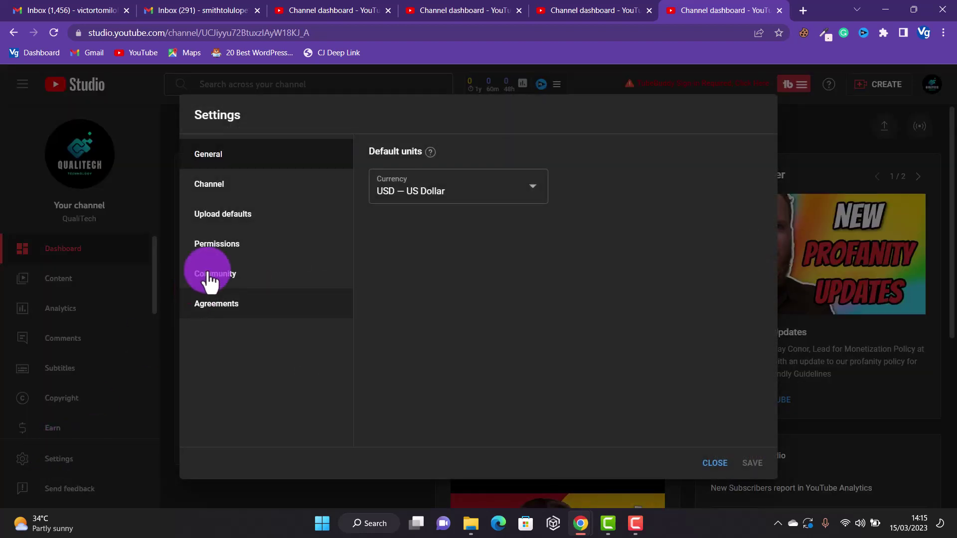
click(227, 246)
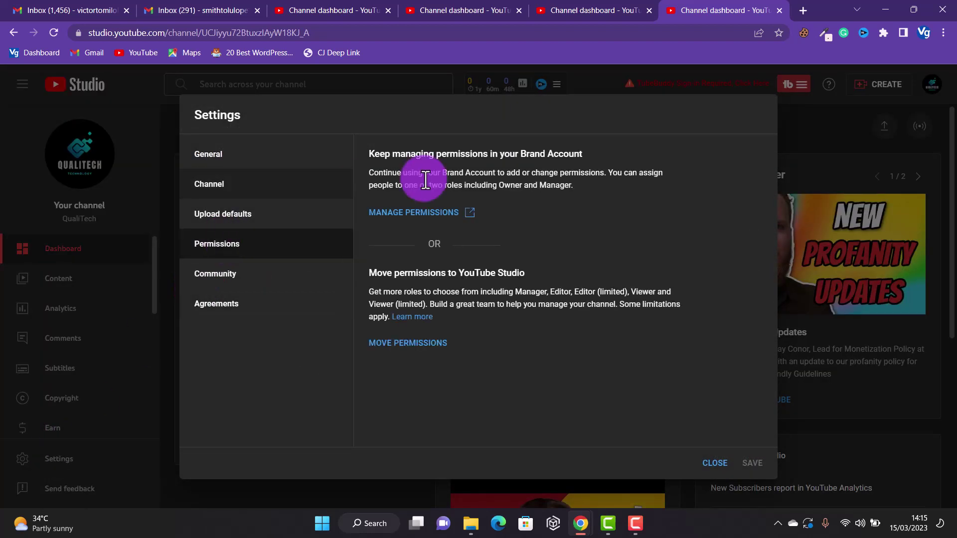
click(427, 215)
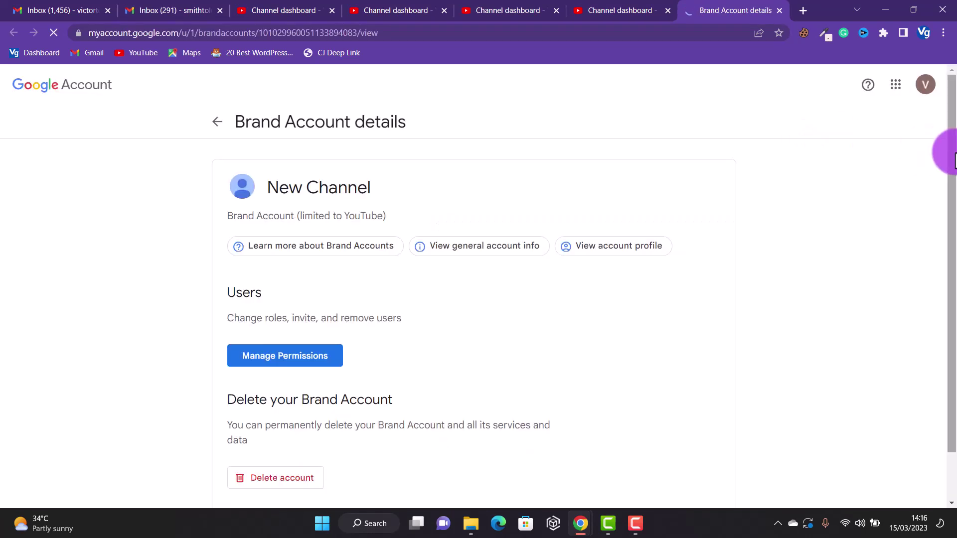
- Open the brand account's user permissions and start adding a new user
drag(946, 156, 946, 234)
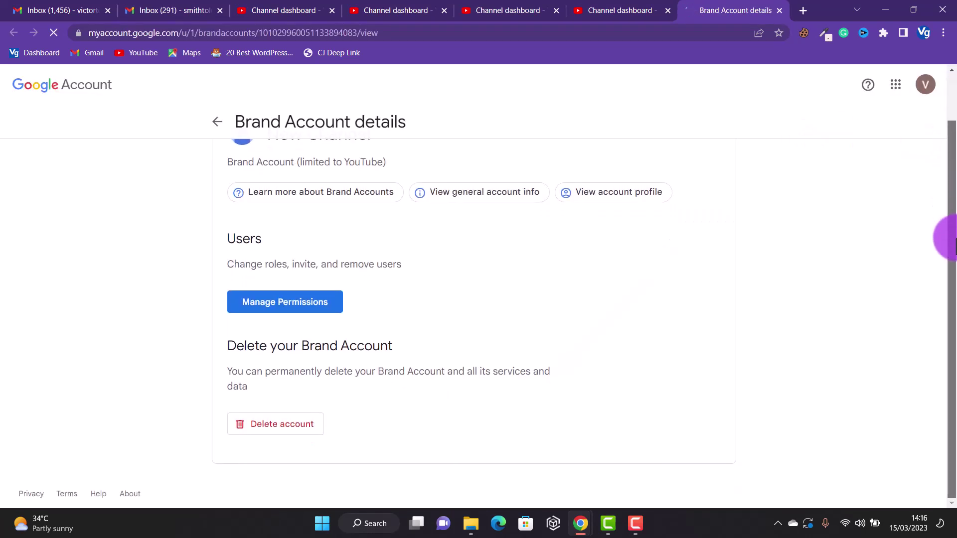
click(295, 304)
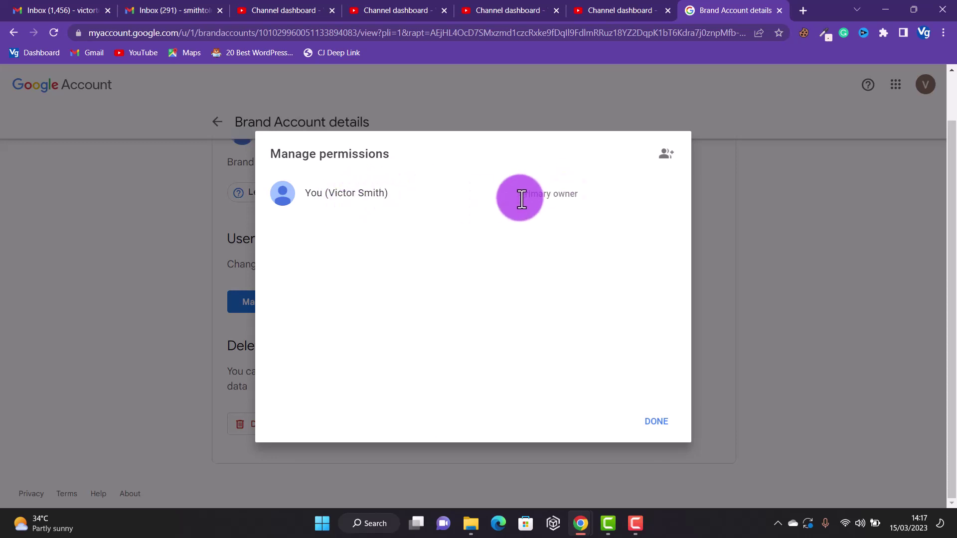
click(669, 158)
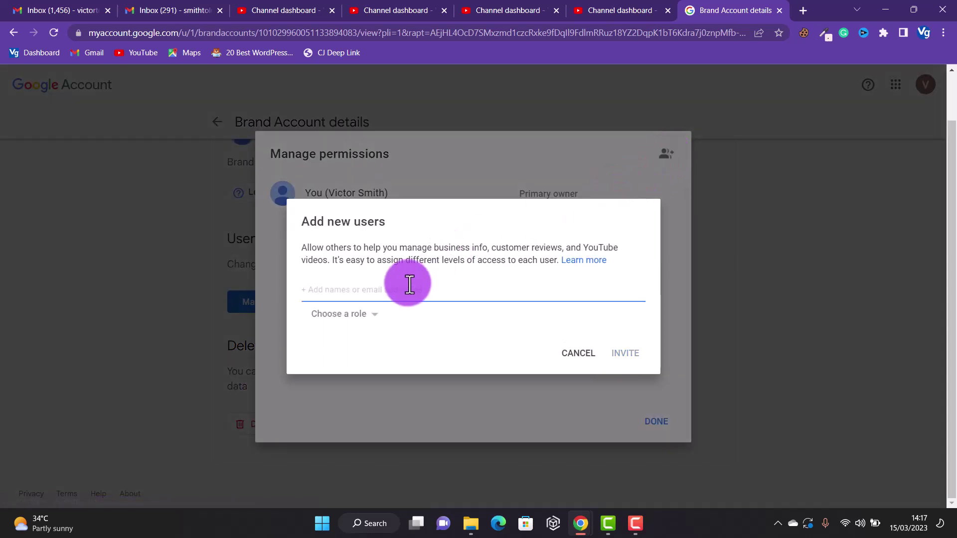
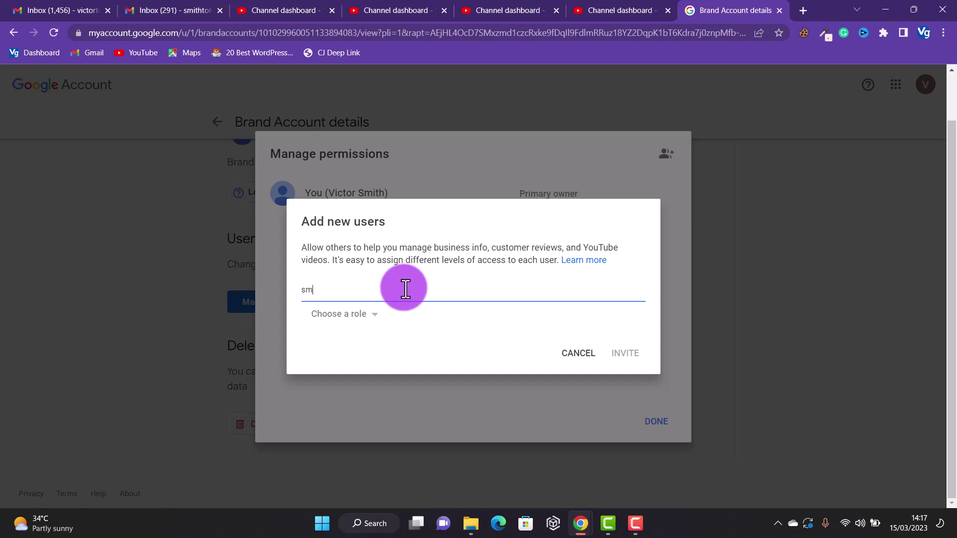
- Invite the second Google account's e-mail address with the Owner role and close the list
click(416, 323)
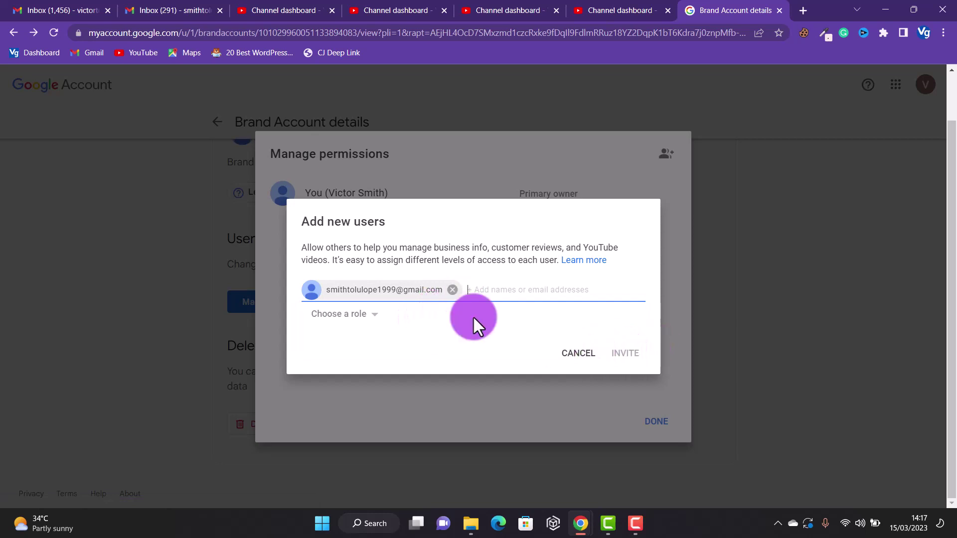
click(360, 315)
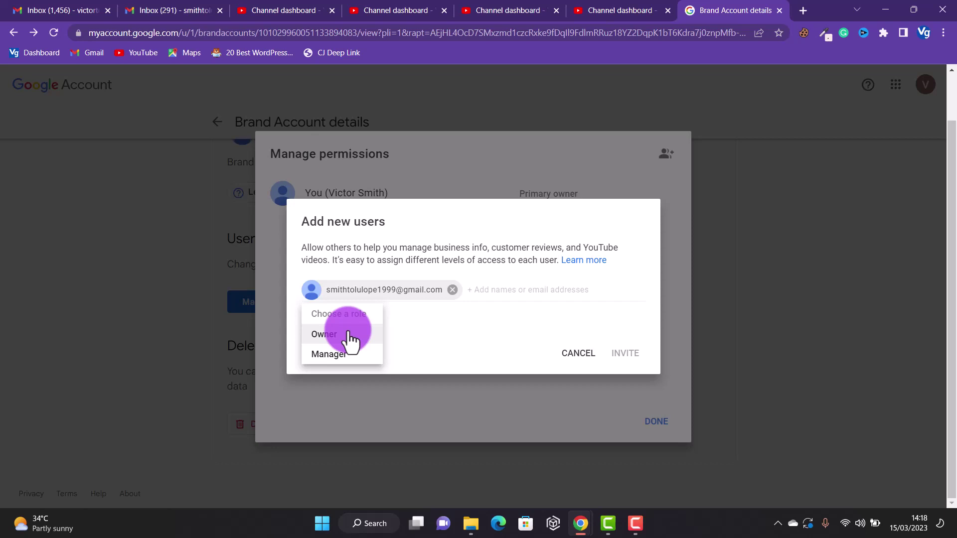
click(350, 335)
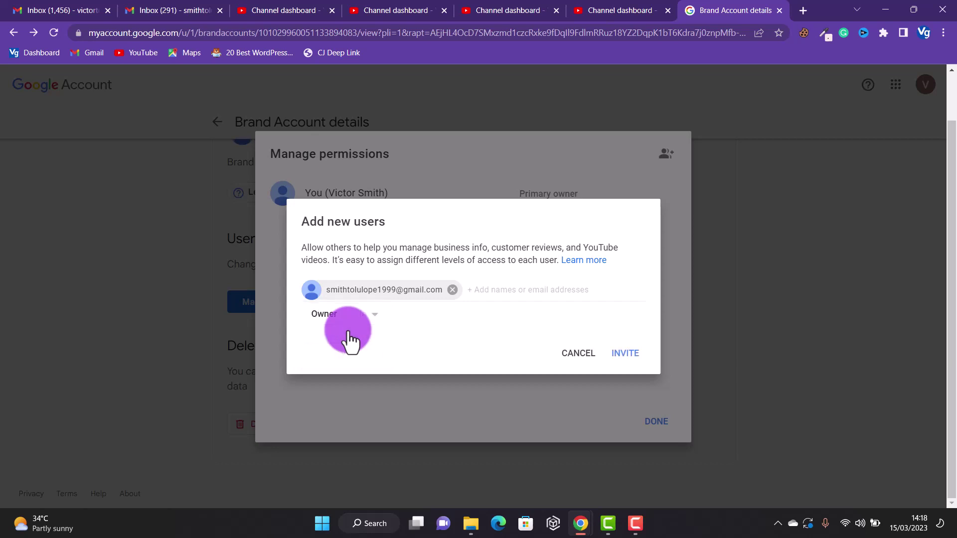
click(622, 353)
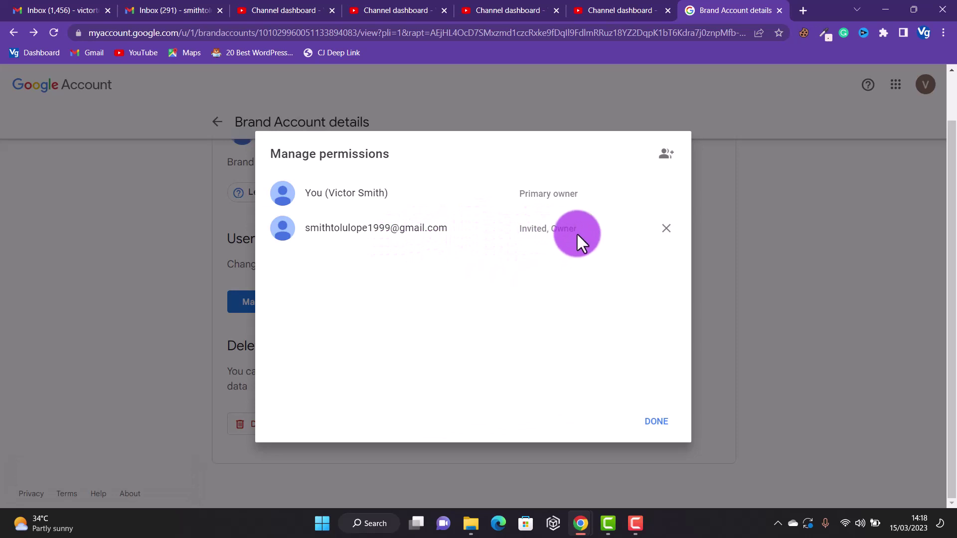
click(651, 425)
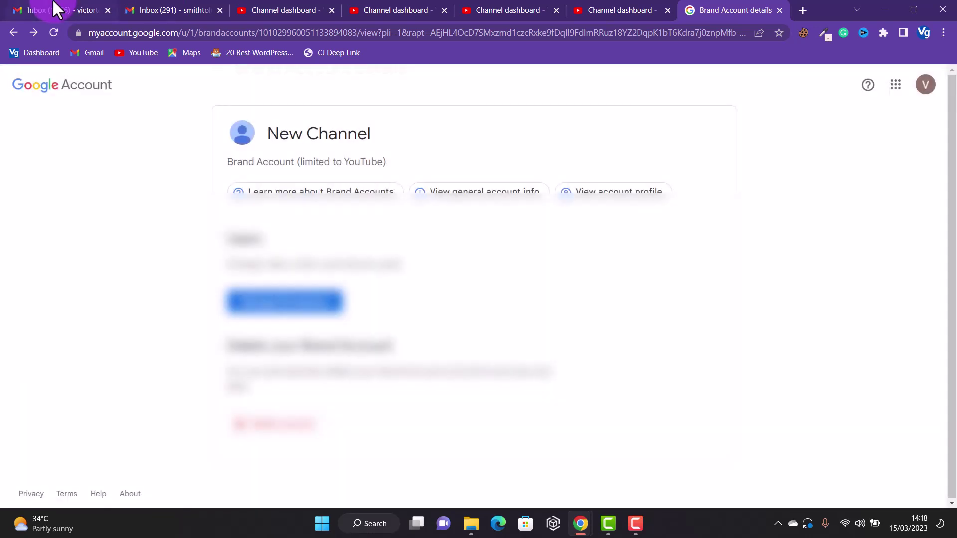
- In the second account's Gmail, open the ownership invitation email and accept ownership of New Channel
click(55, 10)
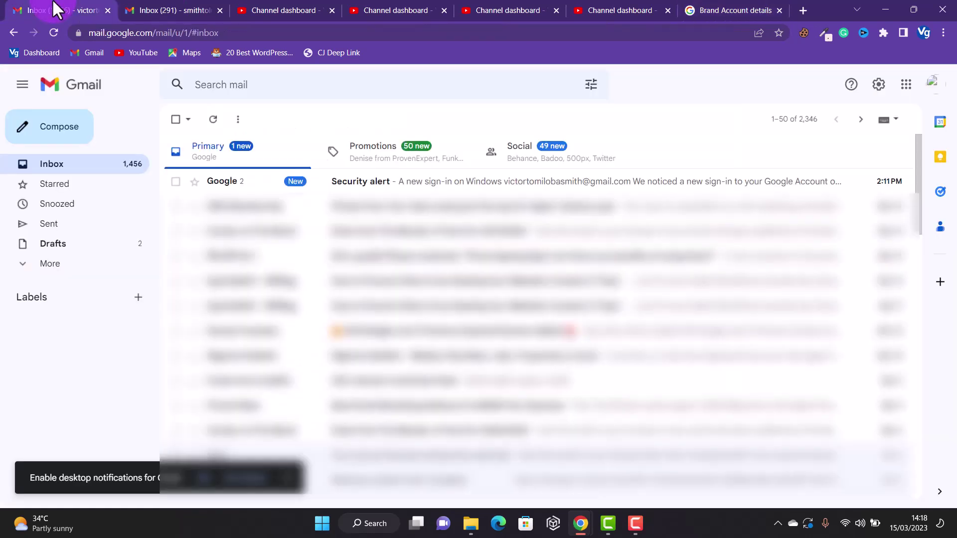
key(ctrl+Tab)
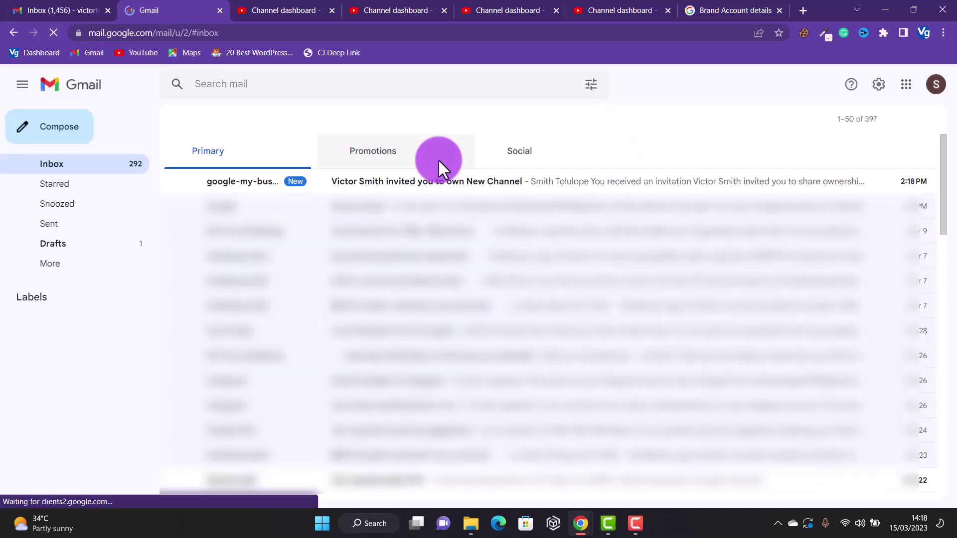
click(421, 187)
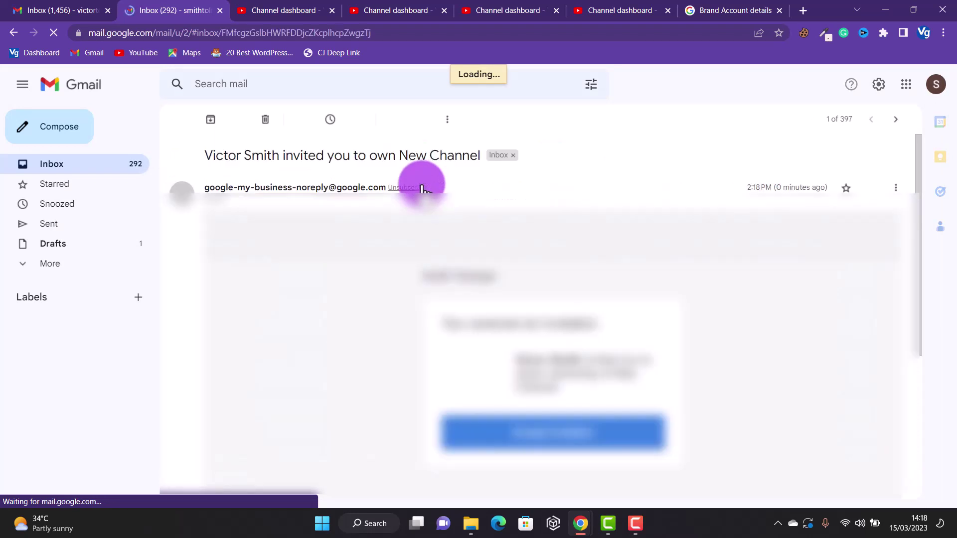
click(557, 443)
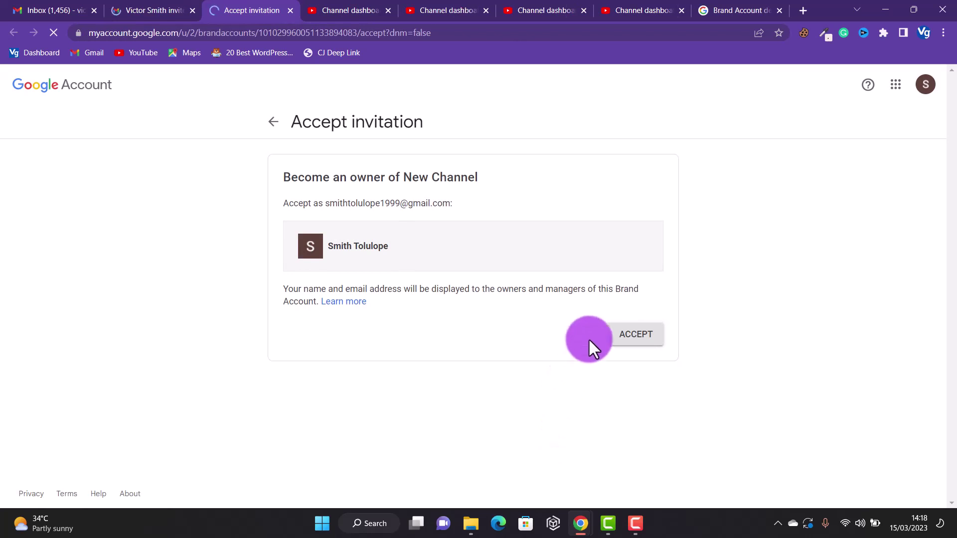
click(636, 335)
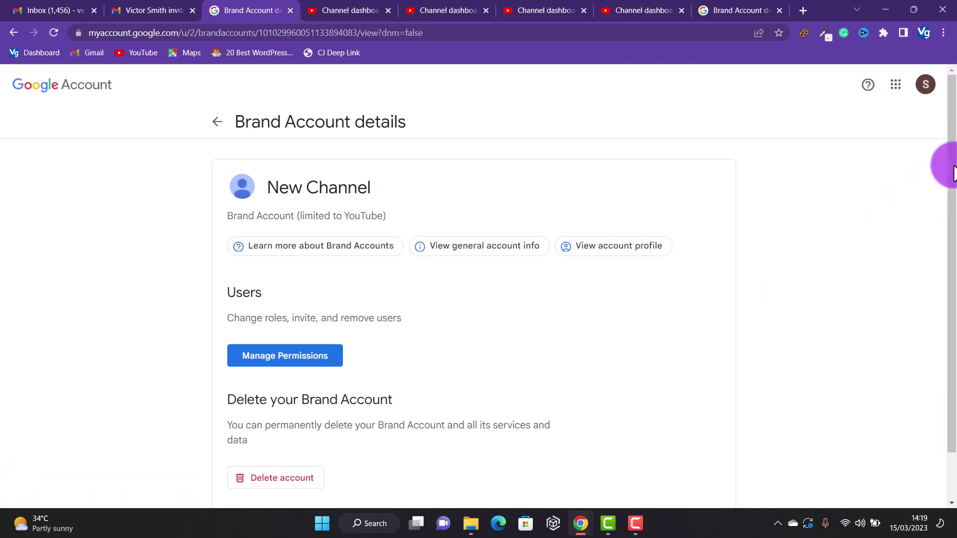
- Return to the original account's channel page
drag(944, 154, 946, 305)
drag(949, 252, 943, 159)
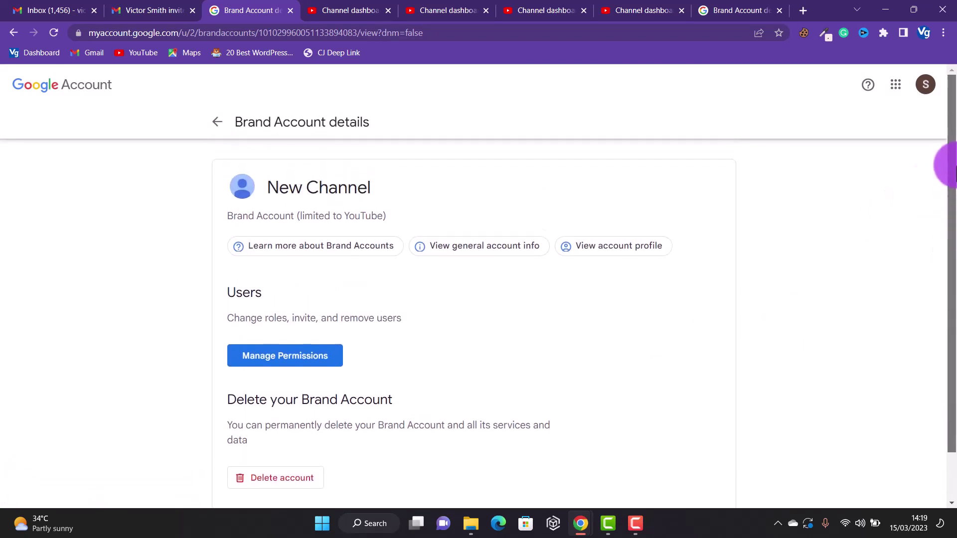
click(750, 9)
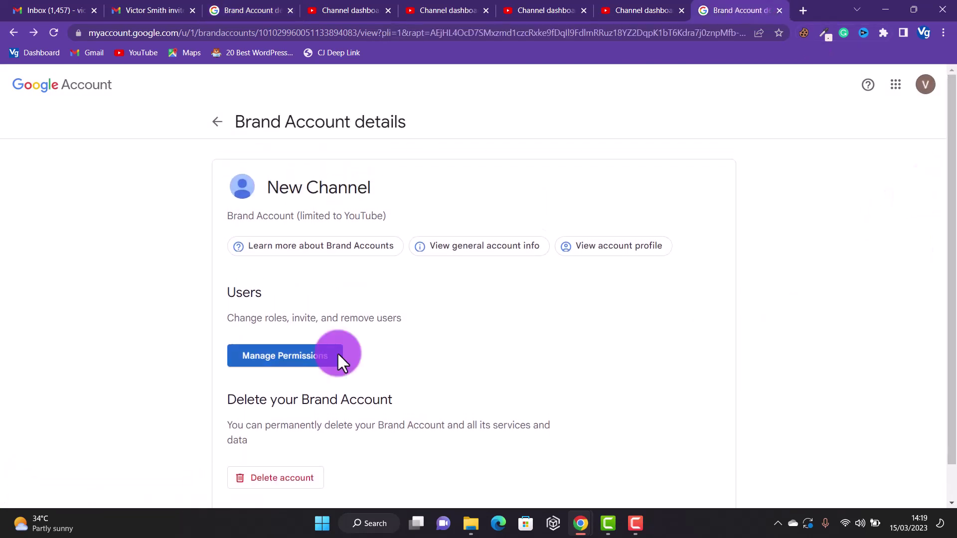
- In Manage permissions, change the second account's role to Primary owner and confirm TRANSFER
click(317, 360)
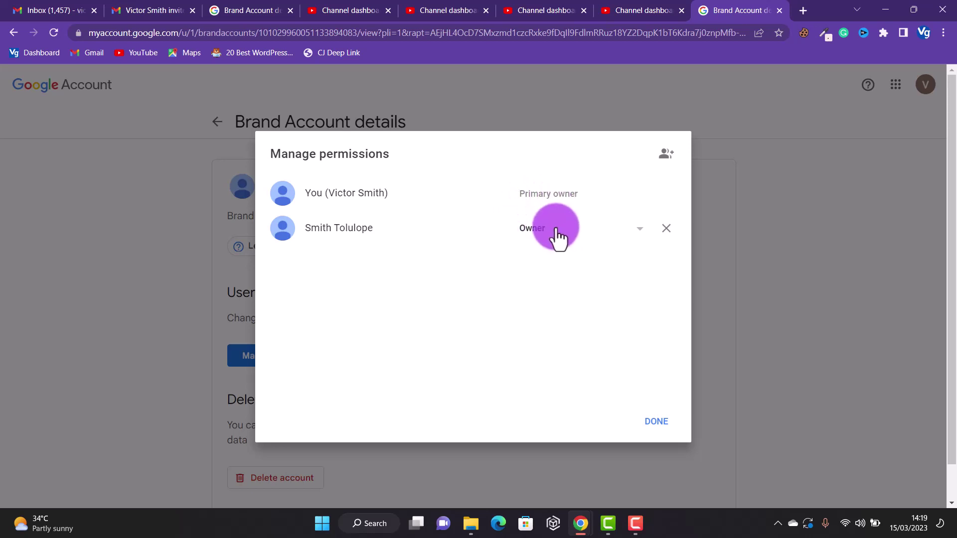
click(656, 405)
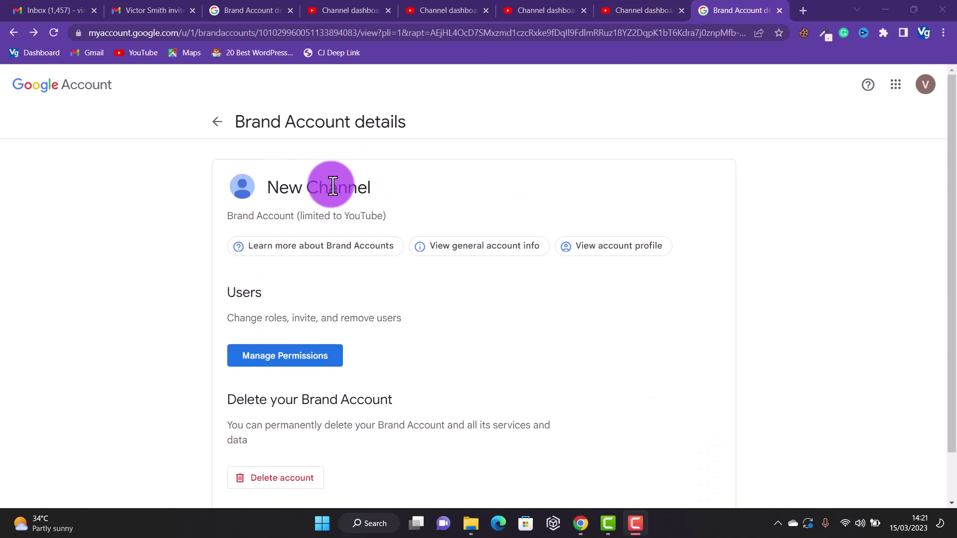
click(318, 365)
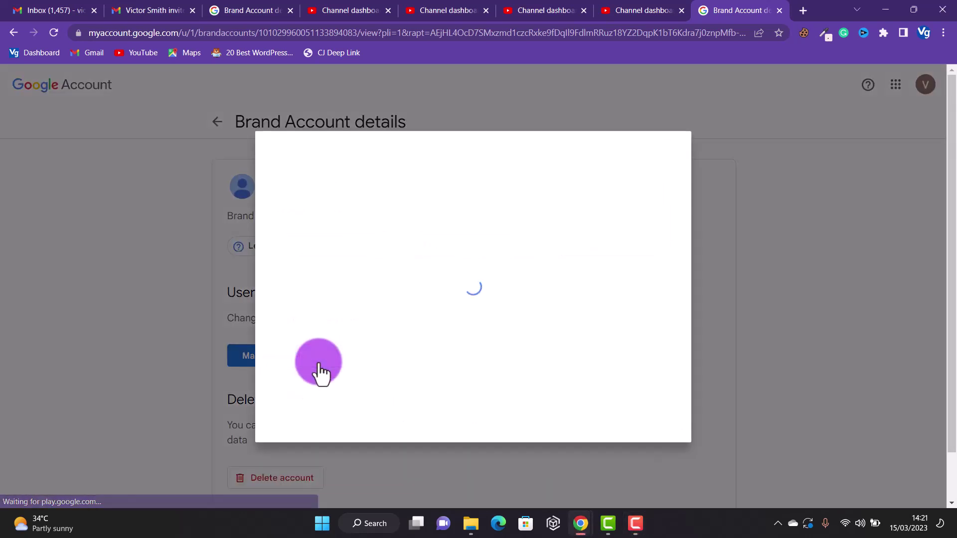
click(574, 230)
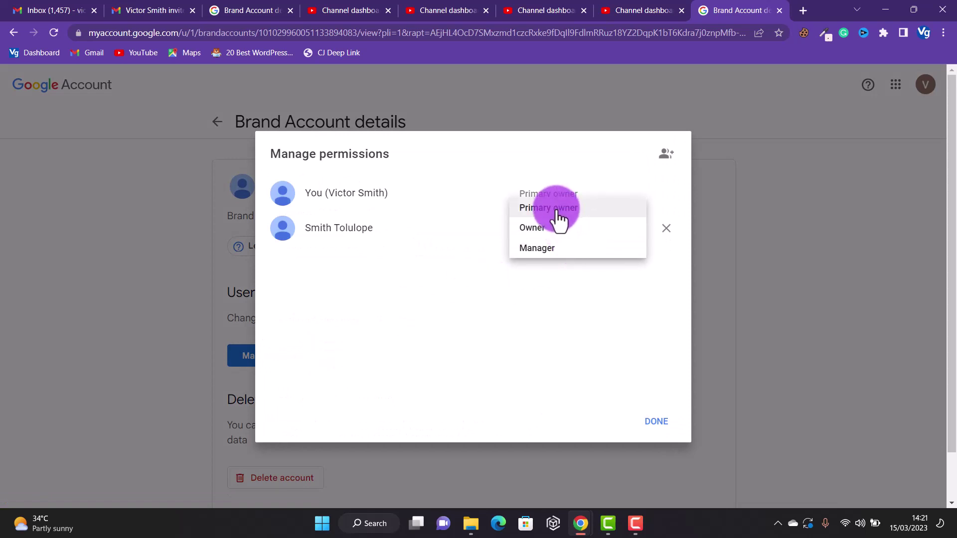
click(556, 209)
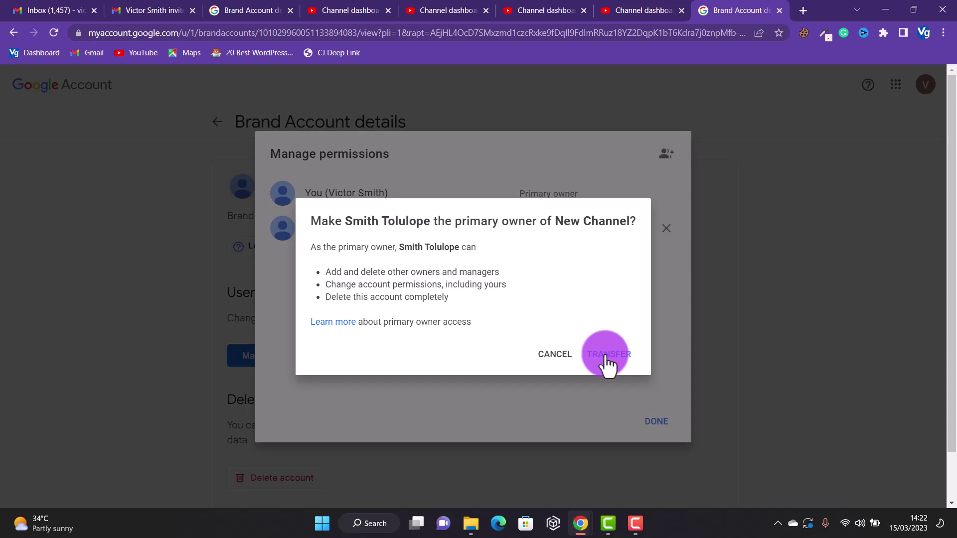
click(607, 355)
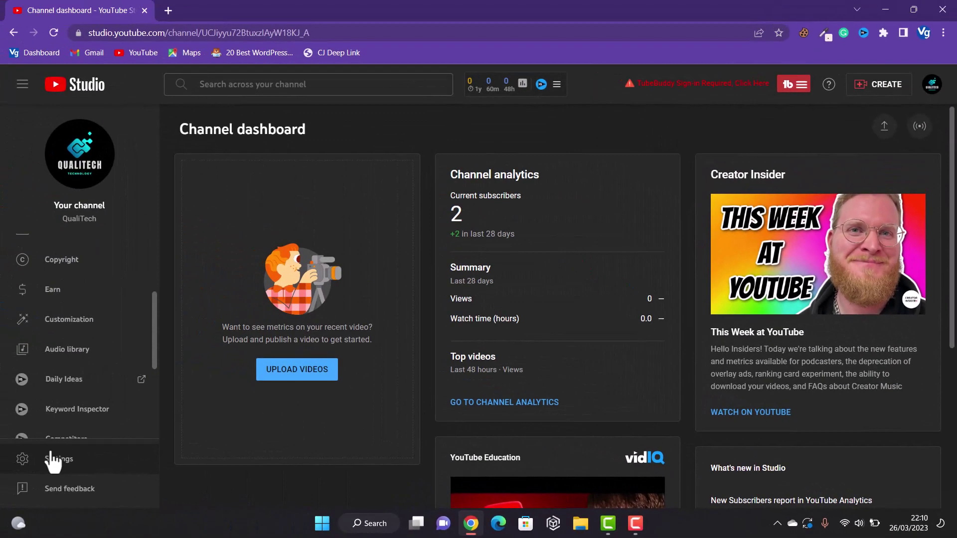
- Go from Studio Settings > Permissions to the brand account's Manage Permissions page
click(52, 458)
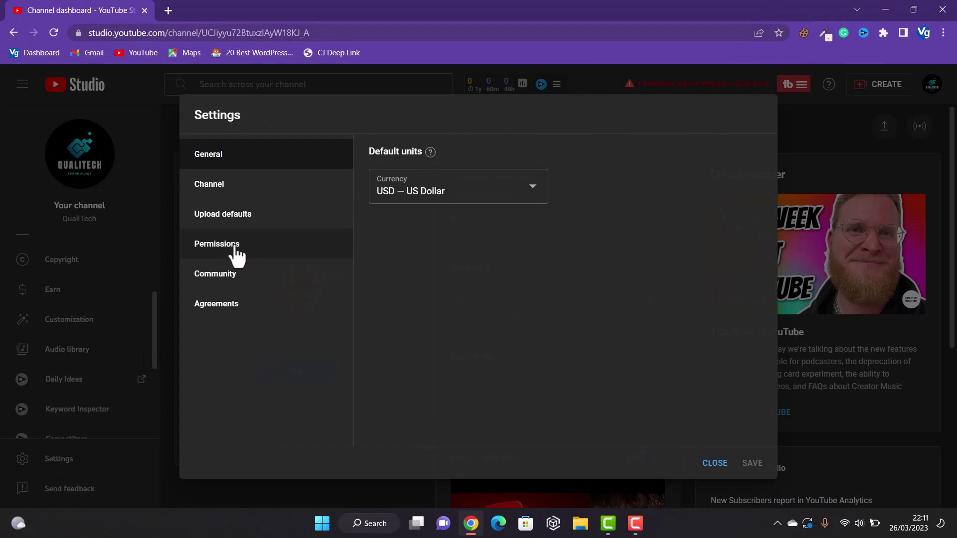
click(235, 254)
click(418, 212)
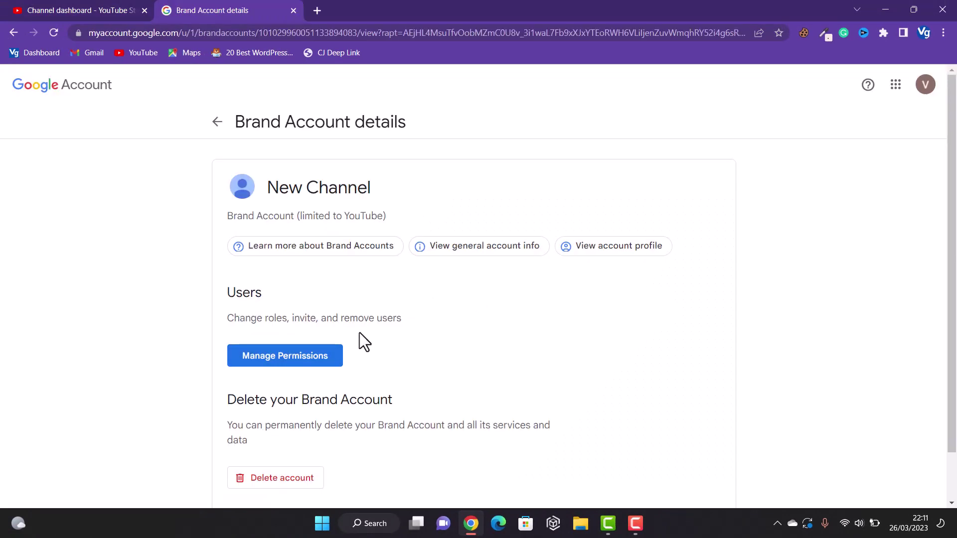
- Set the second account's role to Primary owner and confirm the TRANSFER
click(320, 356)
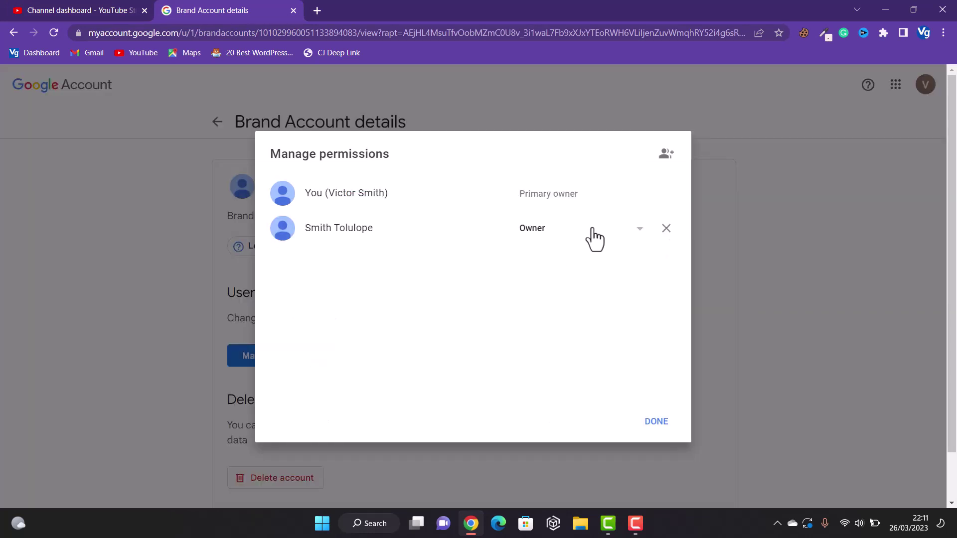
click(592, 229)
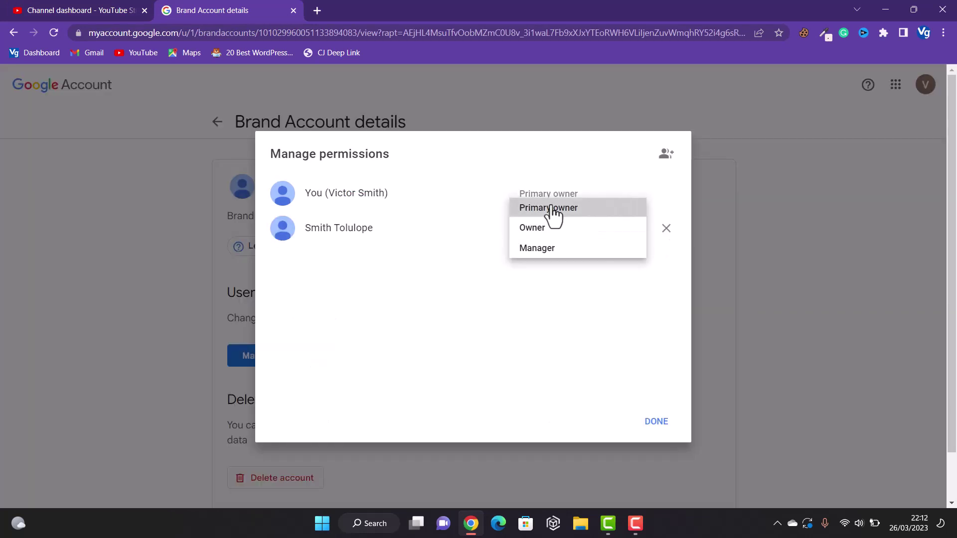
click(551, 208)
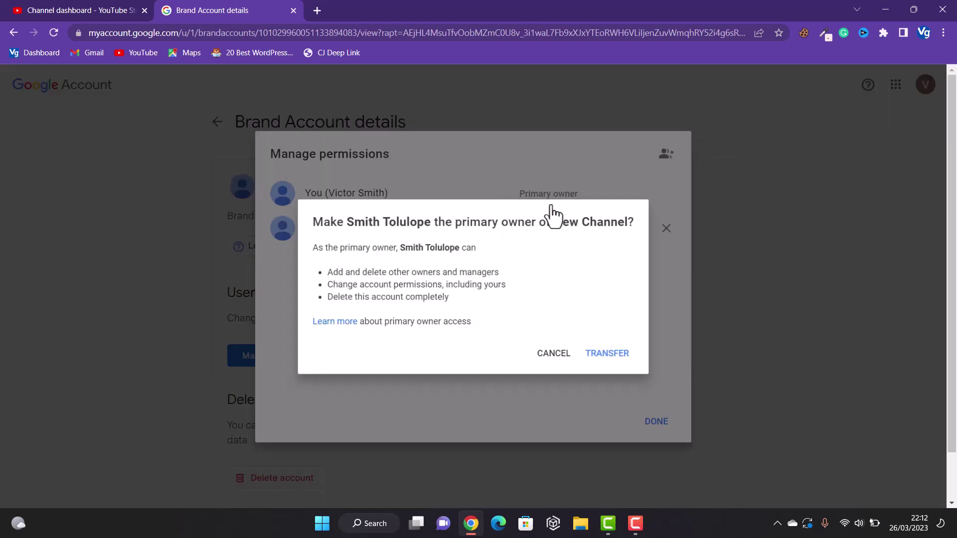
click(605, 356)
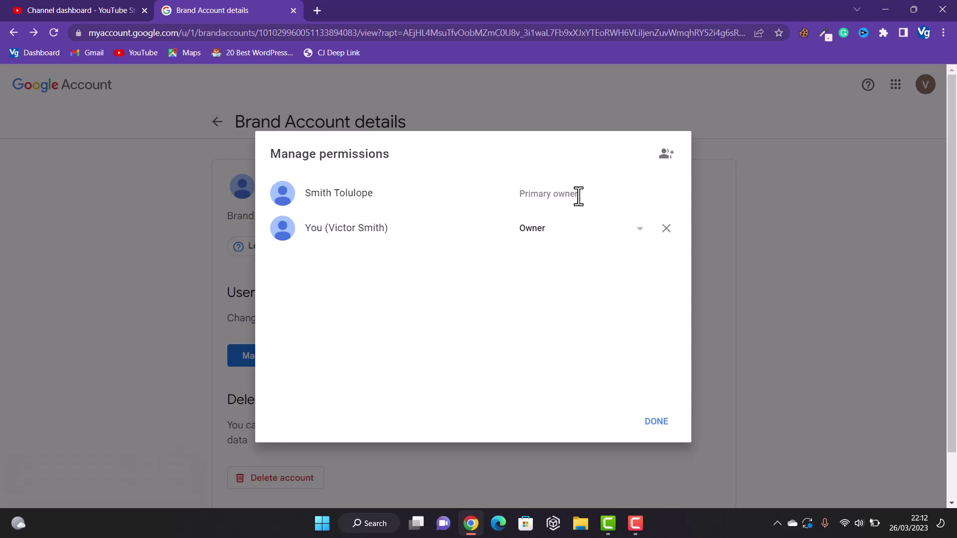
- Remove the original owner account from New Channel's users, confirming with REMOVE
click(590, 229)
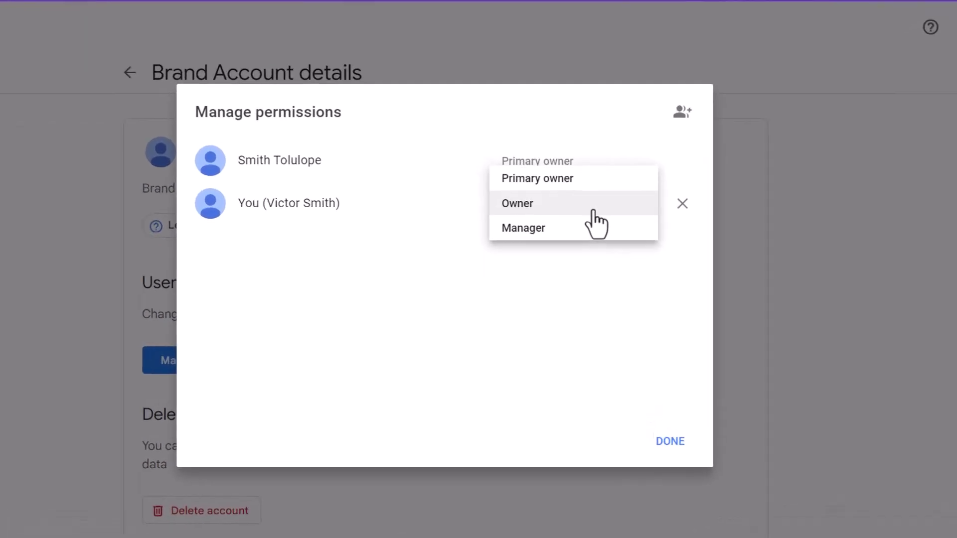
click(468, 322)
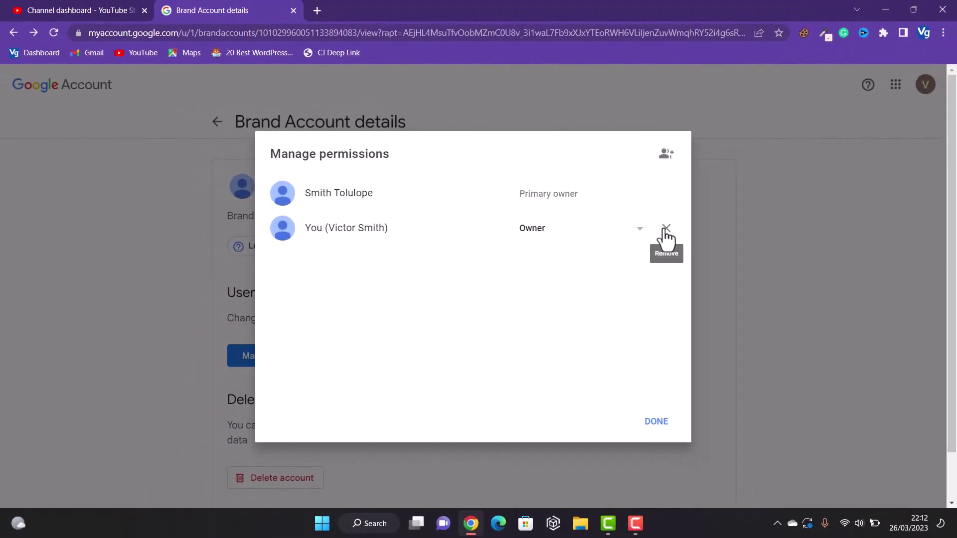
click(665, 234)
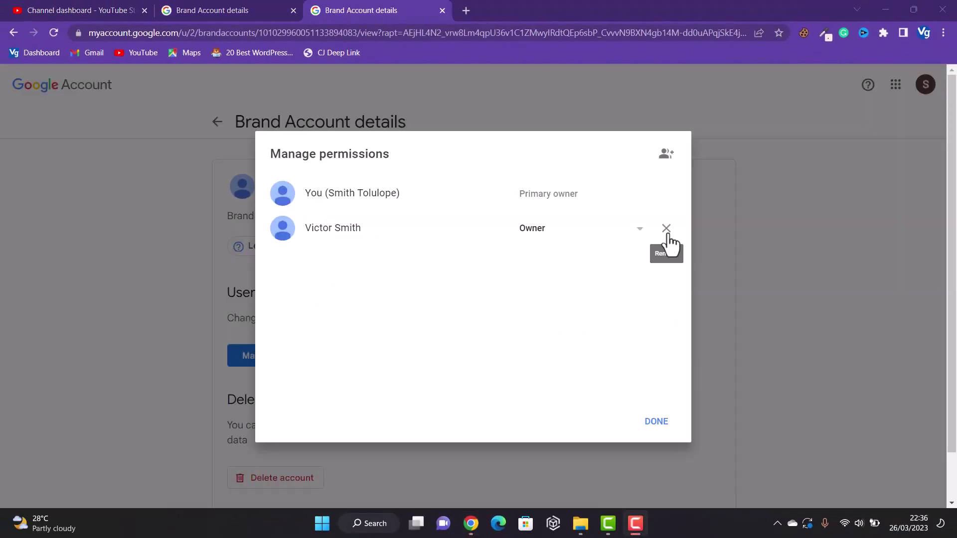
click(667, 243)
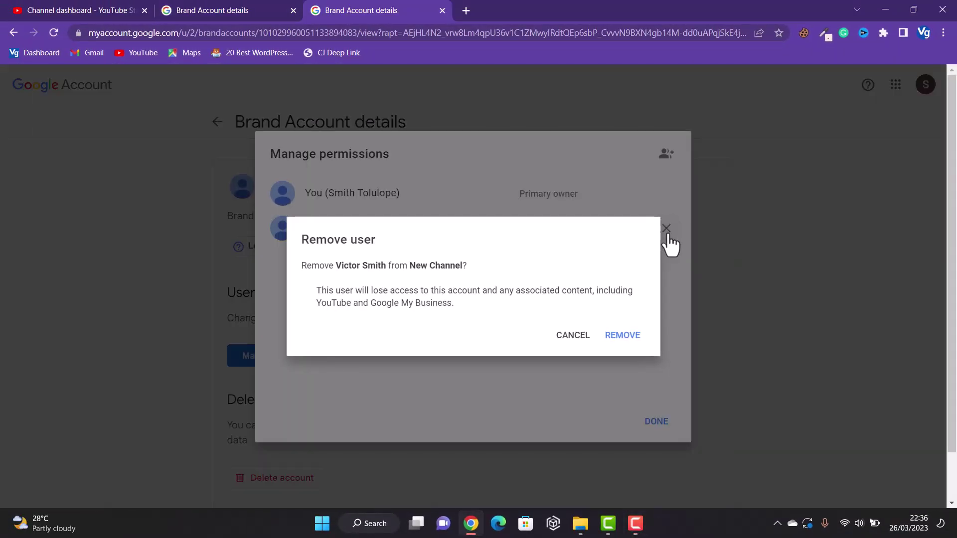
click(616, 341)
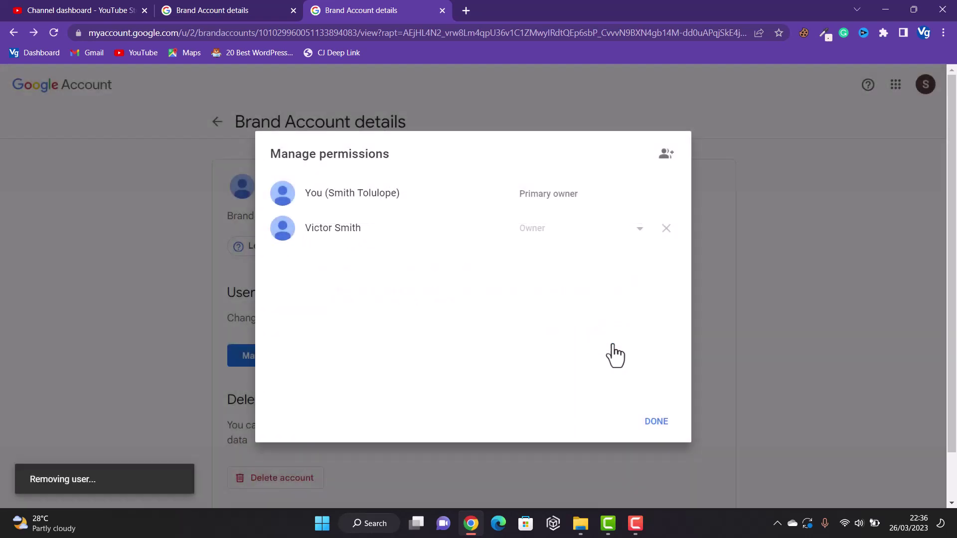